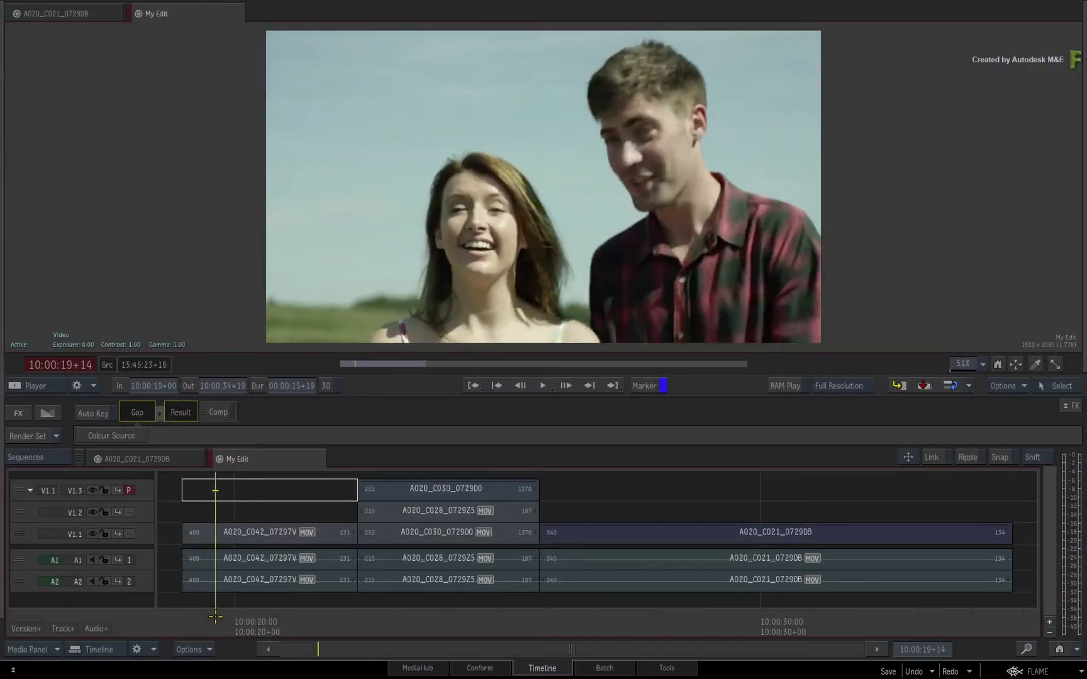
Step: Park the playhead at 10:00:27+14 and move the primary track from V1.3 down to V1.1
{"action": "left_click_drag", "start_coordinate": [215, 617], "coordinate": [633, 619]}
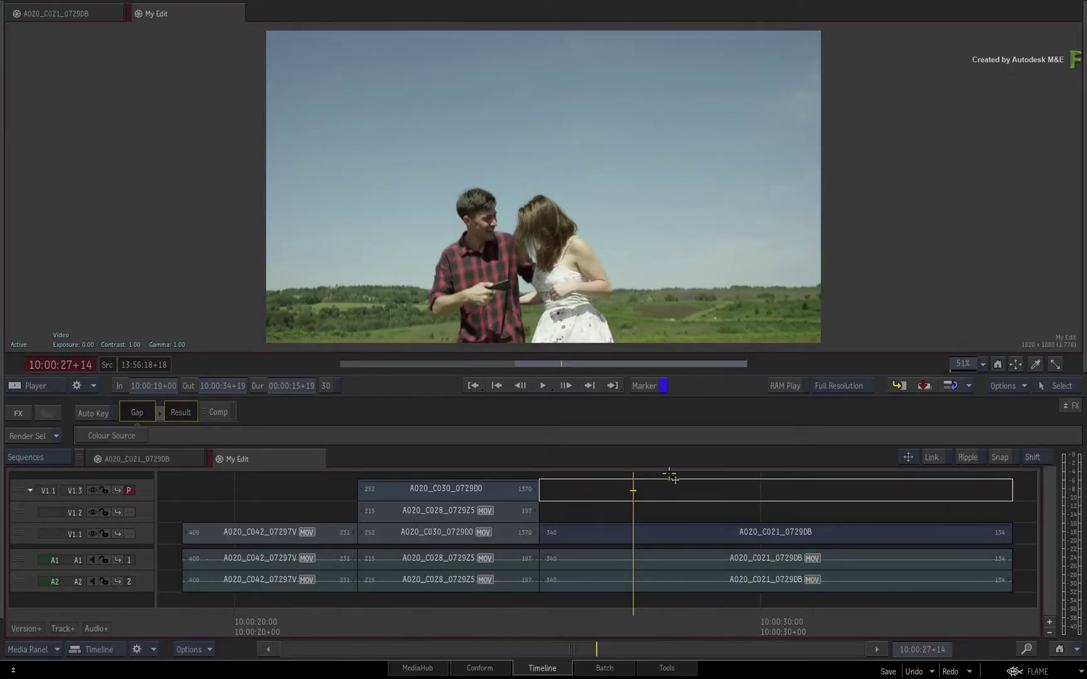
{"action": "key", "text": "Down"}
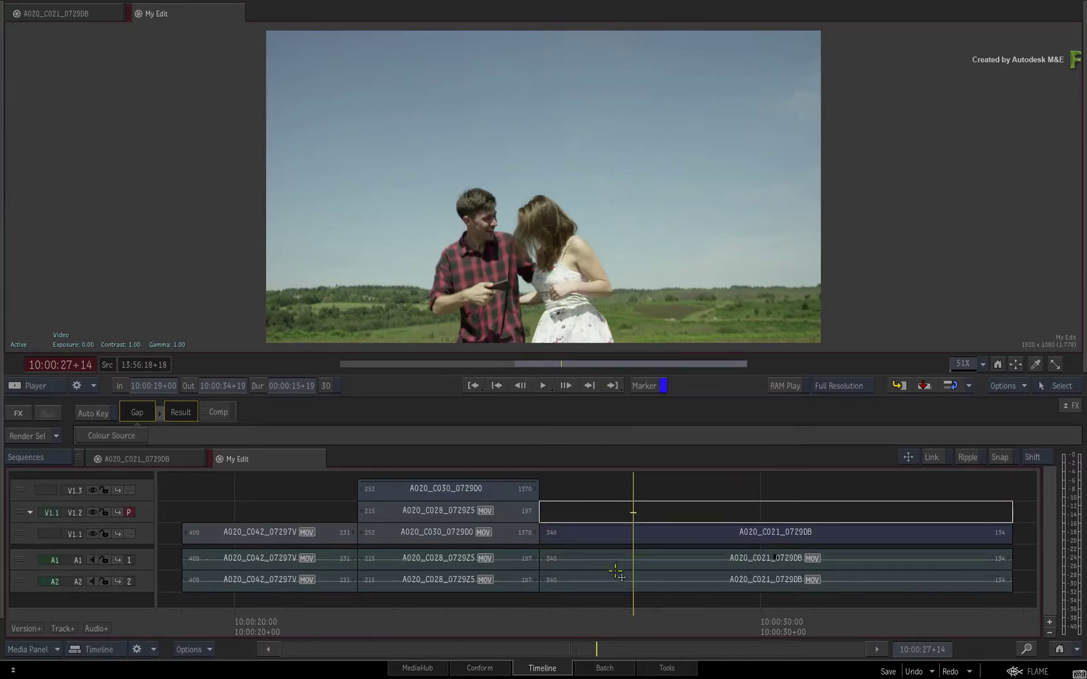
{"action": "key", "text": "Down"}
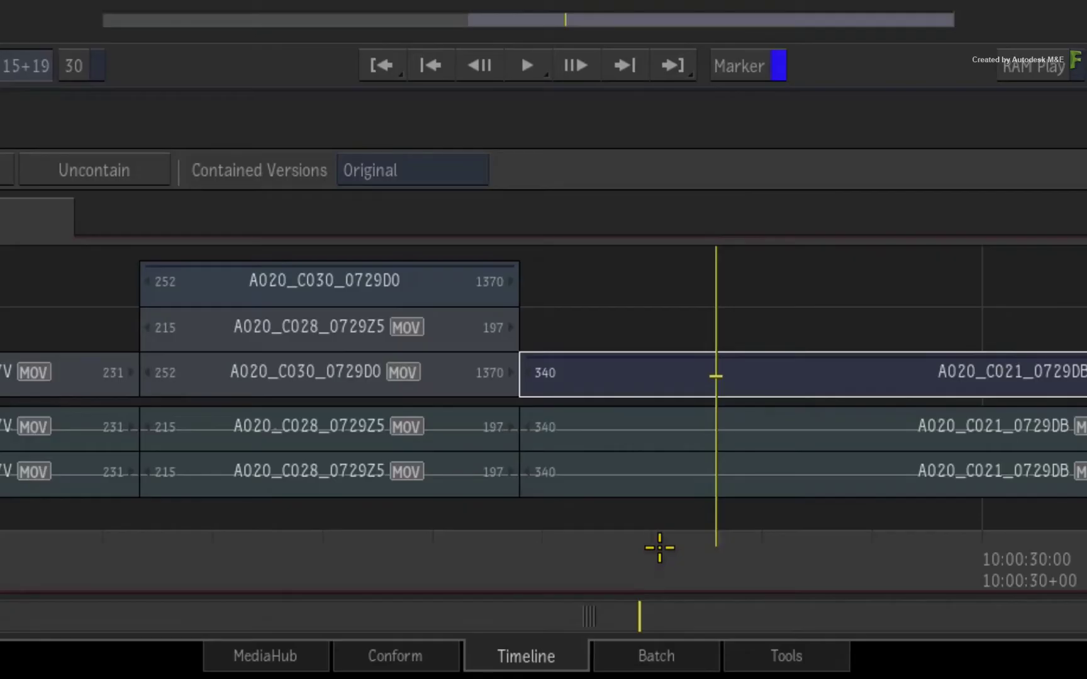
Step: Add blue Marker 1 at 10:00:27+14 and extend its duration to 00:00:05+03
{"action": "left_click", "coordinate": [745, 65]}
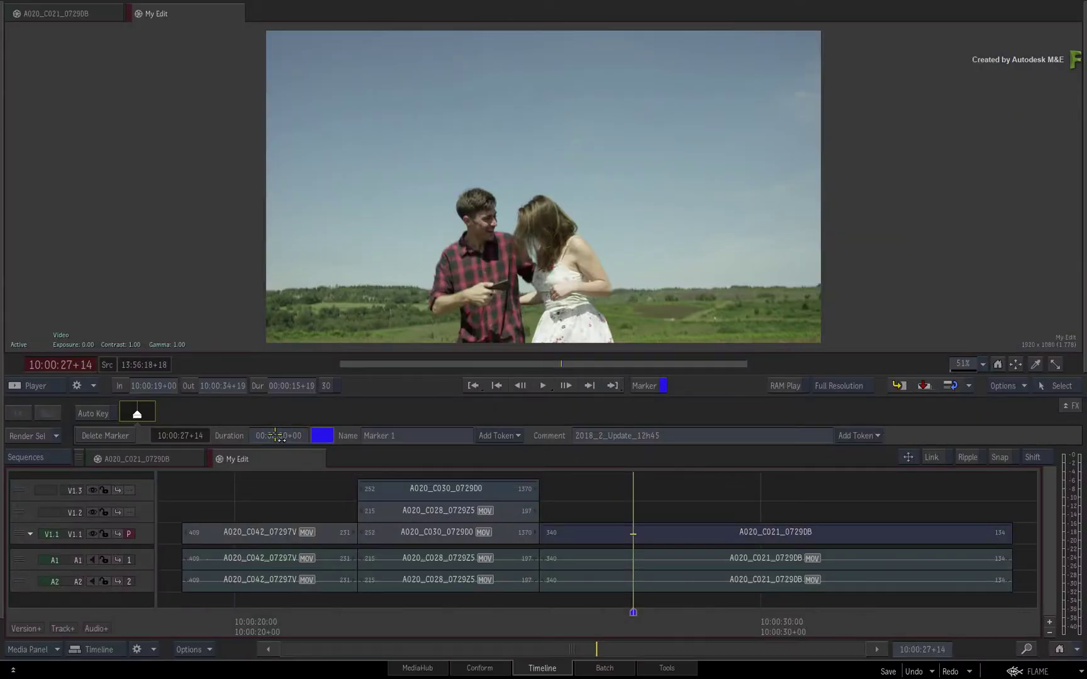
{"action": "left_click_drag", "start_coordinate": [276, 436], "coordinate": [338, 441]}
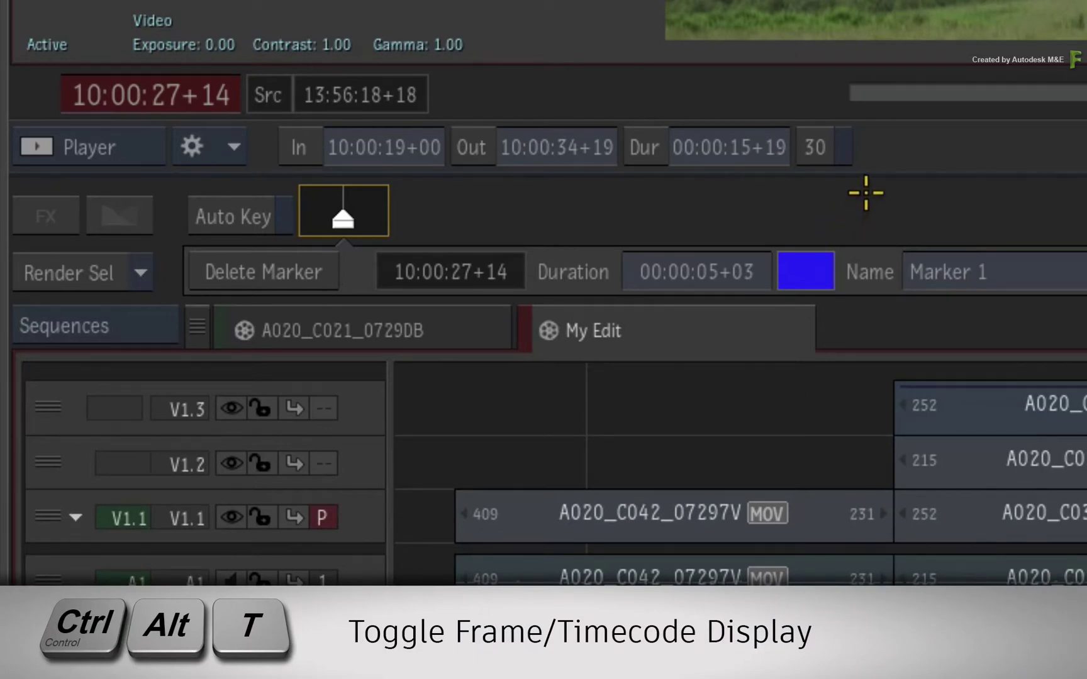
{"action": "key", "text": "ctrl+alt+t"}
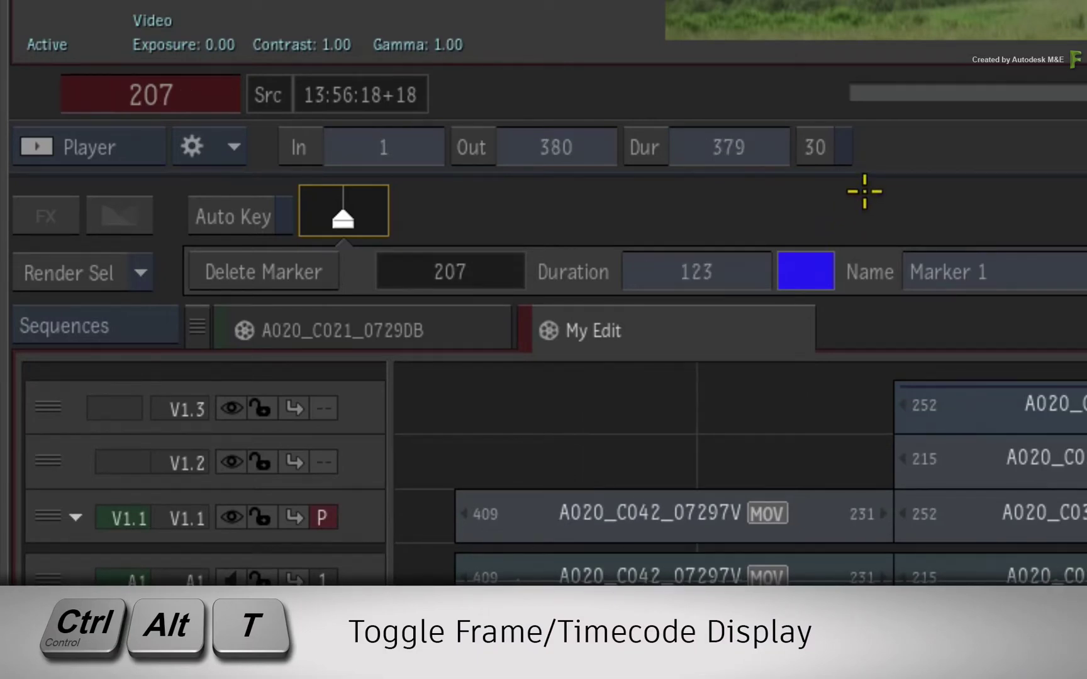
{"action": "key", "text": "ctrl+alt+t"}
{"action": "key", "text": "ctrl+alt+t"}
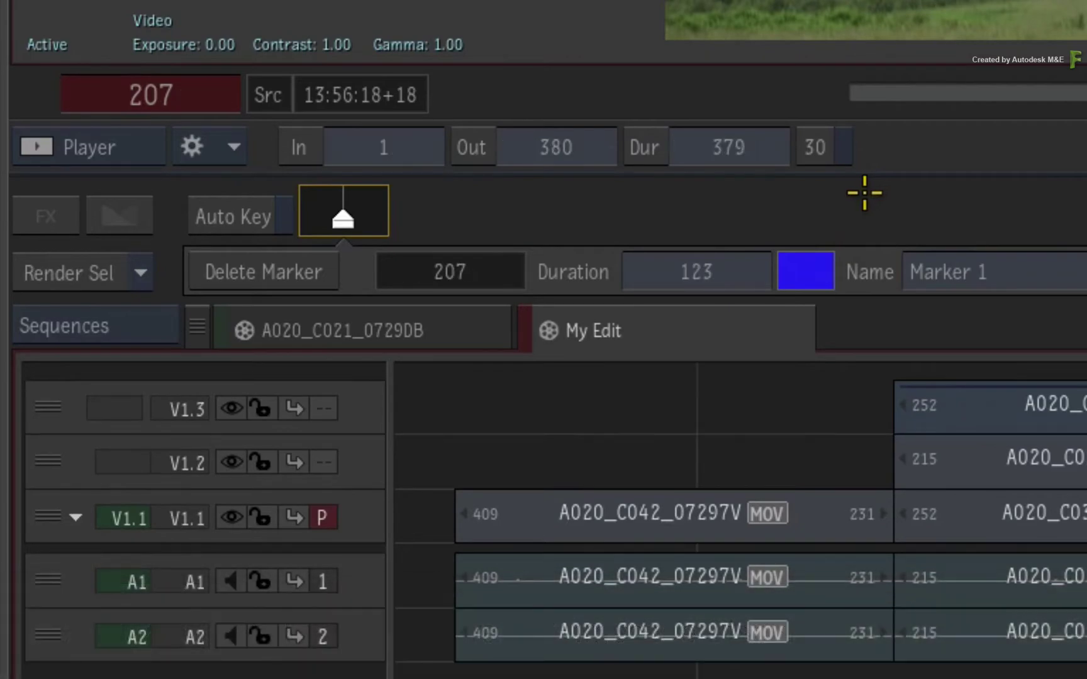
{"action": "key", "text": "ctrl+alt+t"}
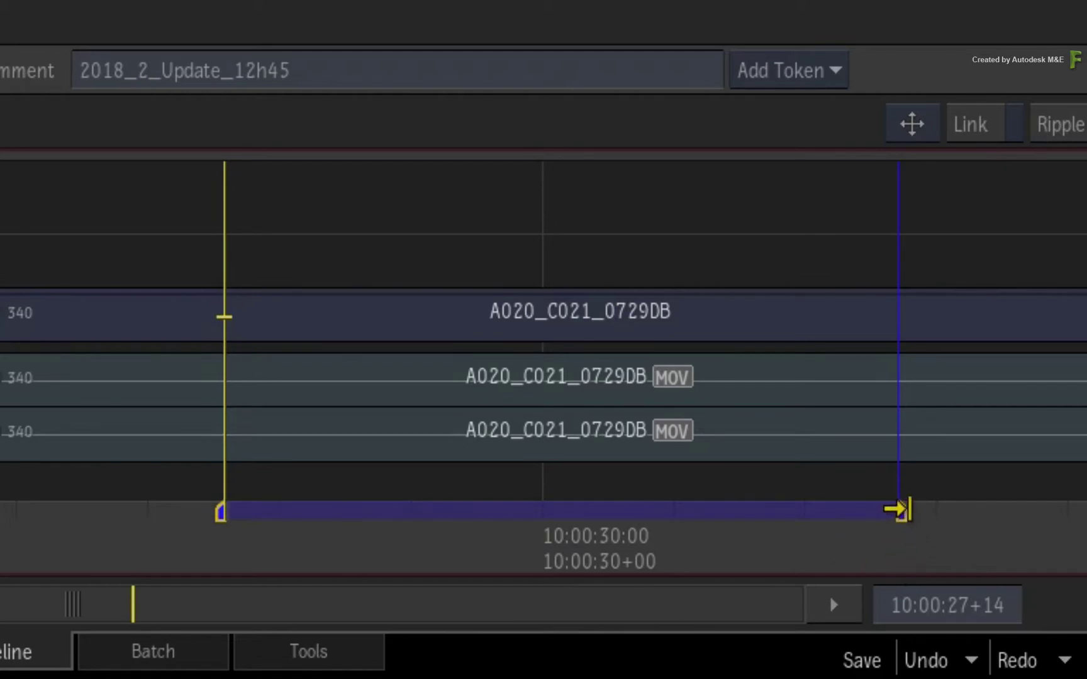
Step: Resize and slide Marker 1 so it starts at 10:00:28+13 and lasts 00:00:03+05
{"action": "mouse_move", "coordinate": [906, 509]}
{"action": "left_mouse_down"}
{"action": "mouse_move", "coordinate": [714, 521]}
{"action": "mouse_move", "coordinate": [506, 493]}
{"action": "mouse_move", "coordinate": [912, 467]}
{"action": "mouse_move", "coordinate": [590, 487]}
{"action": "mouse_move", "coordinate": [748, 500]}
{"action": "left_mouse_up"}
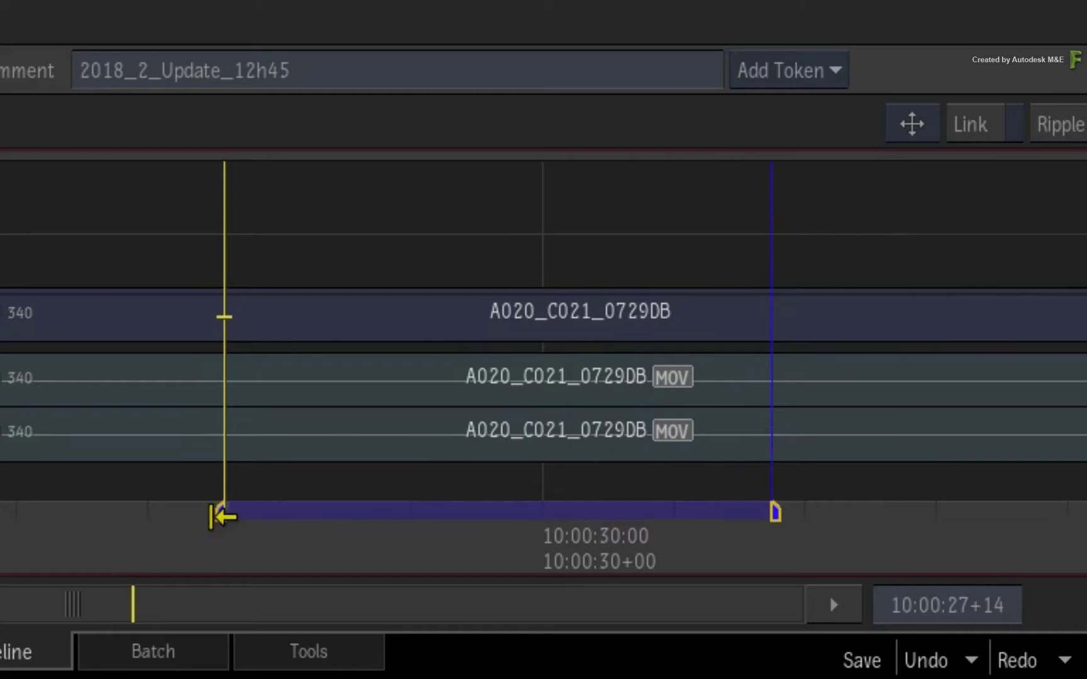
{"action": "left_click_drag", "start_coordinate": [221, 517], "coordinate": [380, 509]}
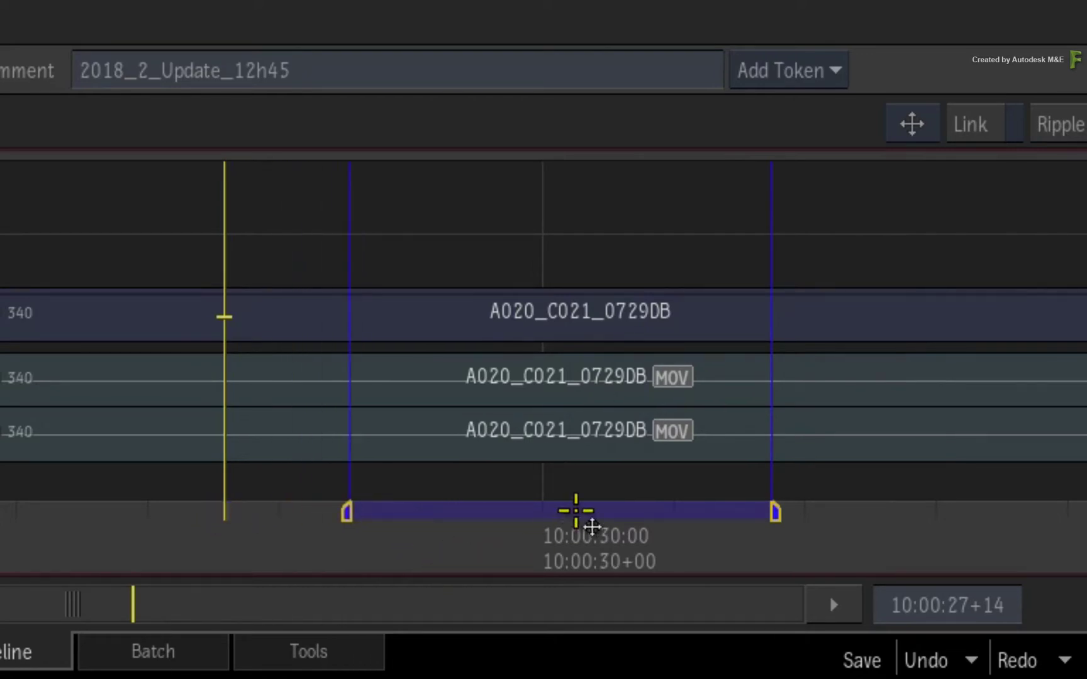
{"action": "left_click_drag", "start_coordinate": [546, 507], "coordinate": [574, 514]}
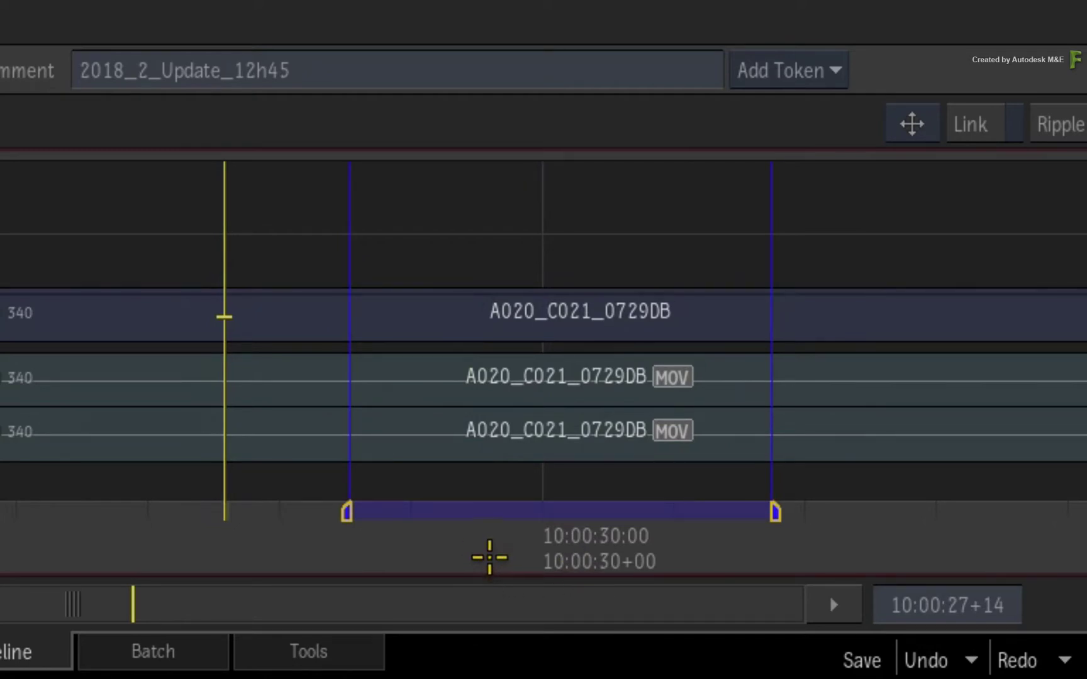
Step: Scrub the playhead through the marker range, ending near the marker's start
{"action": "left_click", "coordinate": [491, 556]}
{"action": "left_click", "coordinate": [692, 554]}
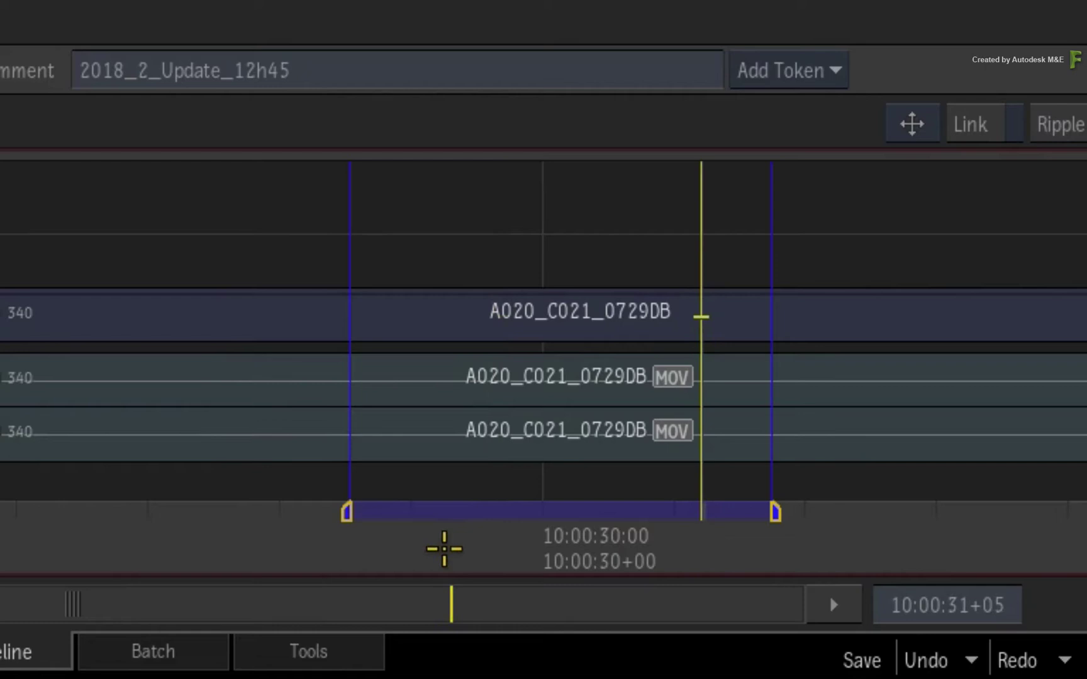
{"action": "left_click", "coordinate": [427, 553]}
{"action": "left_click", "coordinate": [663, 530]}
{"action": "left_click_drag", "start_coordinate": [643, 536], "coordinate": [184, 546]}
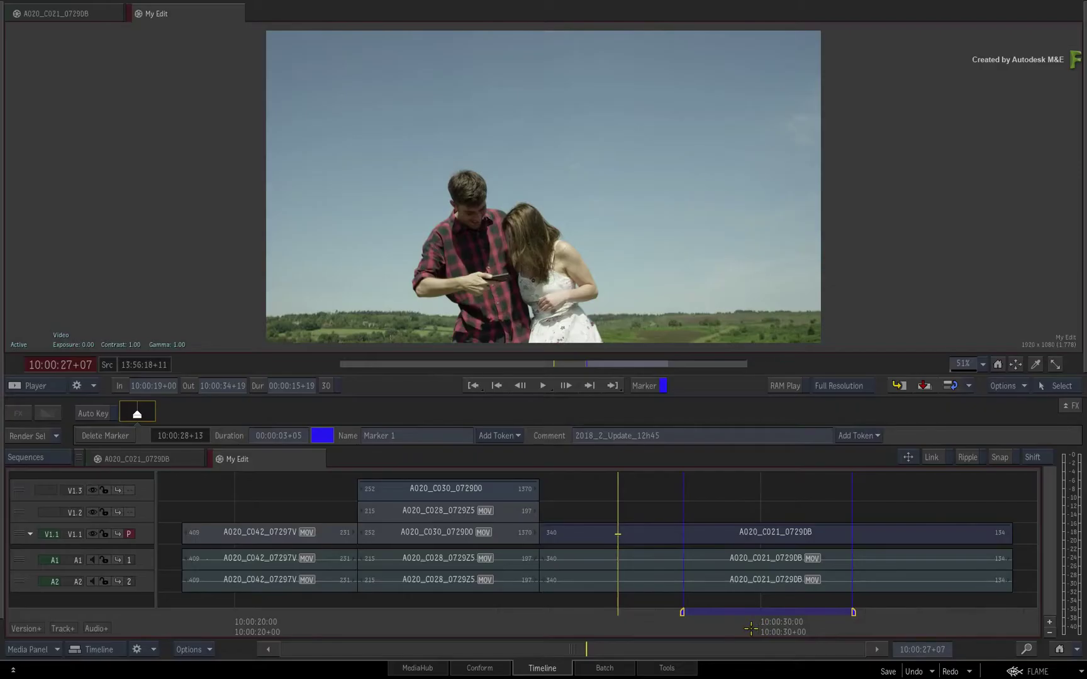
Step: Open the marker list via Options > Show Markers and set Marker 1's duration to 00:00:04+00
{"action": "left_click", "coordinate": [1006, 386]}
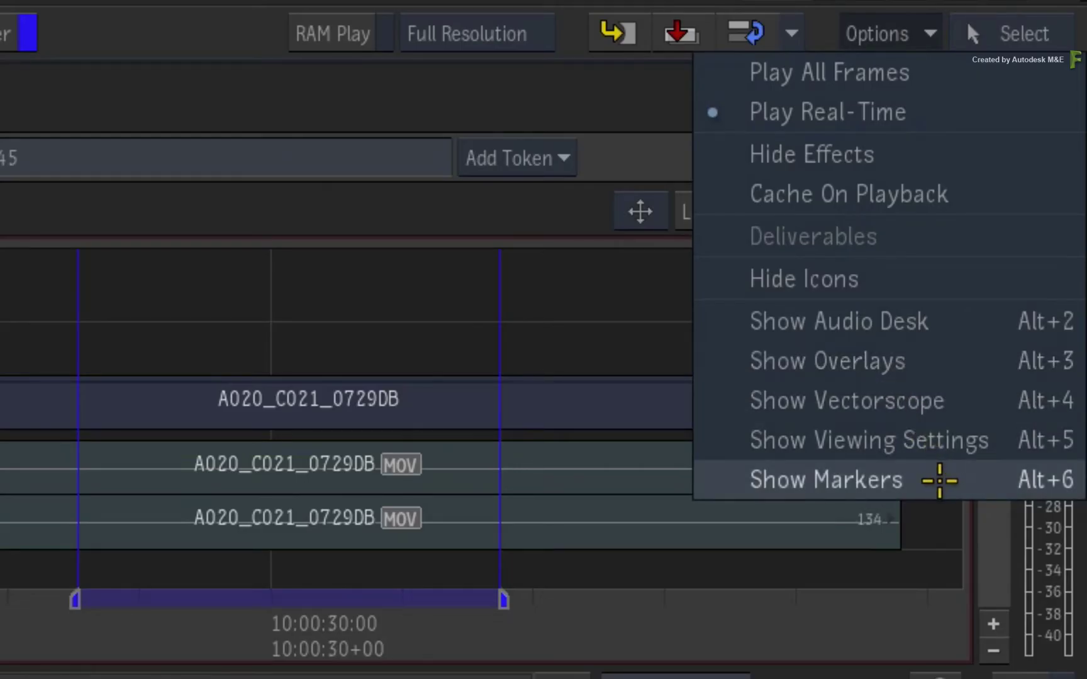
{"action": "left_click", "coordinate": [936, 479]}
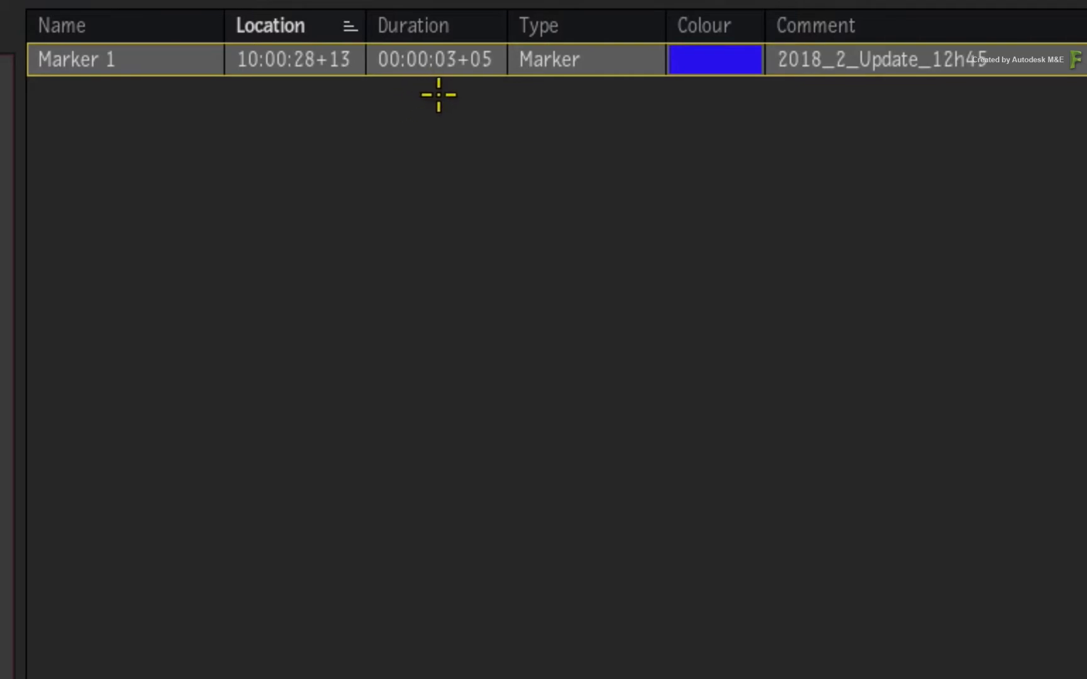
{"action": "mouse_move", "coordinate": [448, 59]}
{"action": "left_mouse_down"}
{"action": "mouse_move", "coordinate": [485, 48]}
{"action": "mouse_move", "coordinate": [639, 66]}
{"action": "left_mouse_up"}
Step: Delete all markers, then add a new Marker 1 at 10:00:27+07 stretched to 00:00:05+01
{"action": "right_click", "coordinate": [613, 70]}
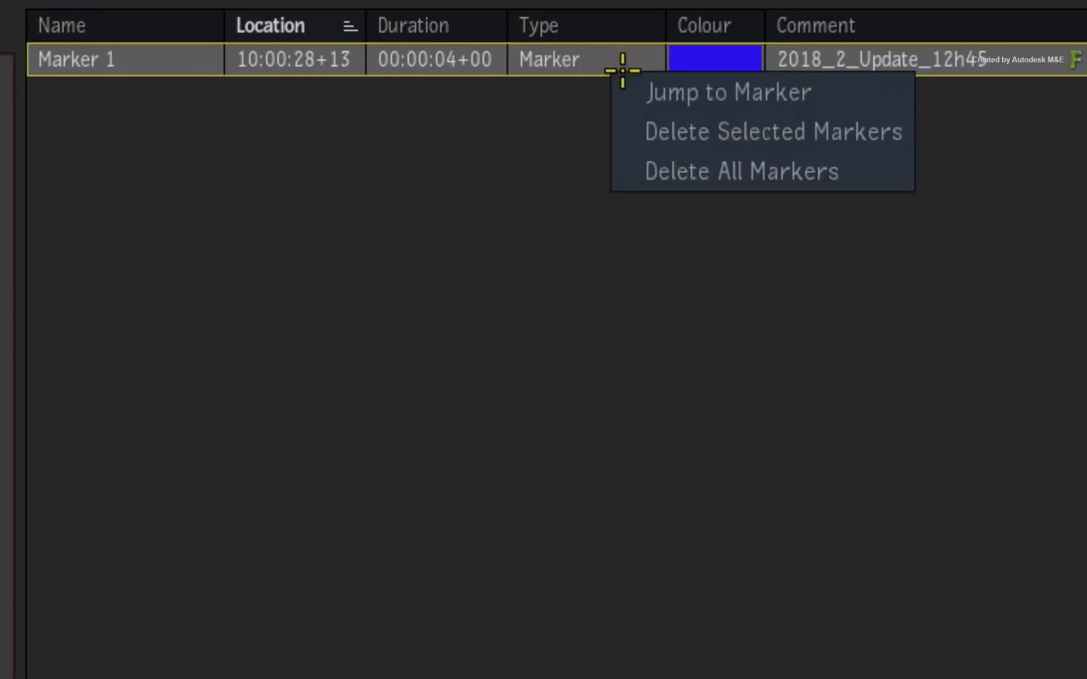
{"action": "left_click", "coordinate": [662, 171]}
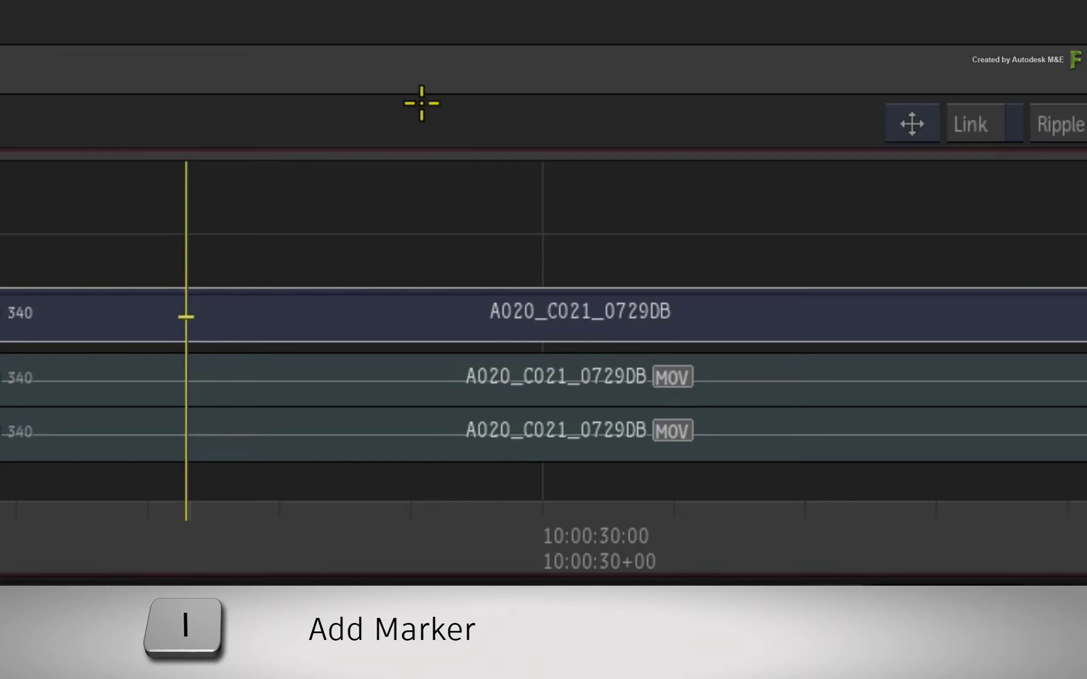
{"action": "key", "text": "i"}
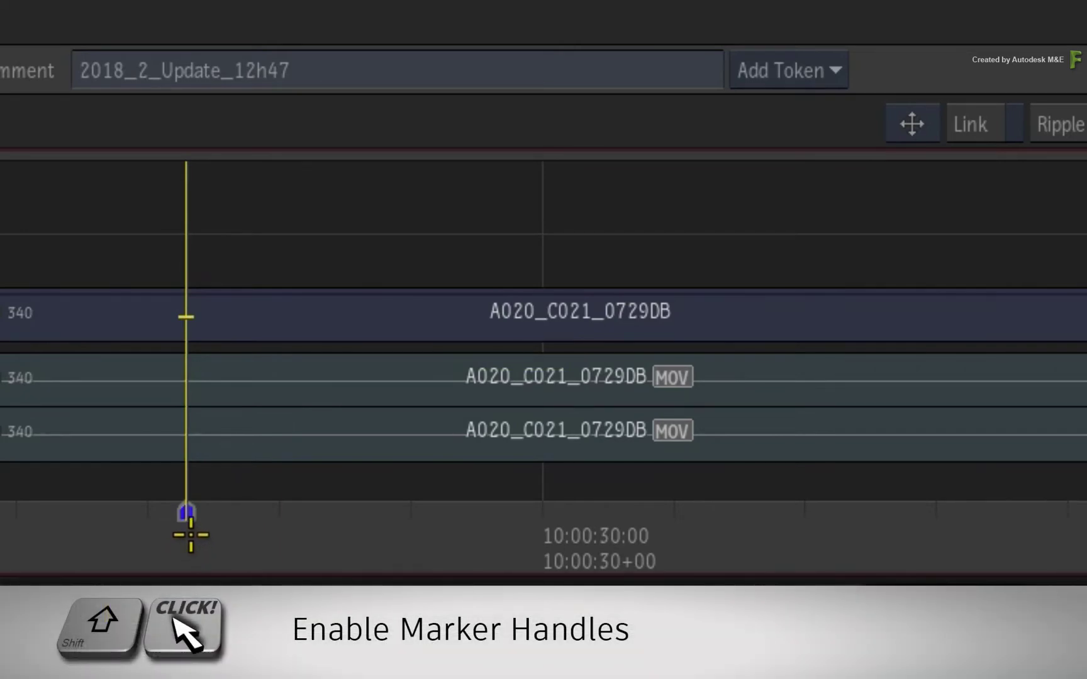
{"action": "left_click", "coordinate": [190, 517], "text": "shift"}
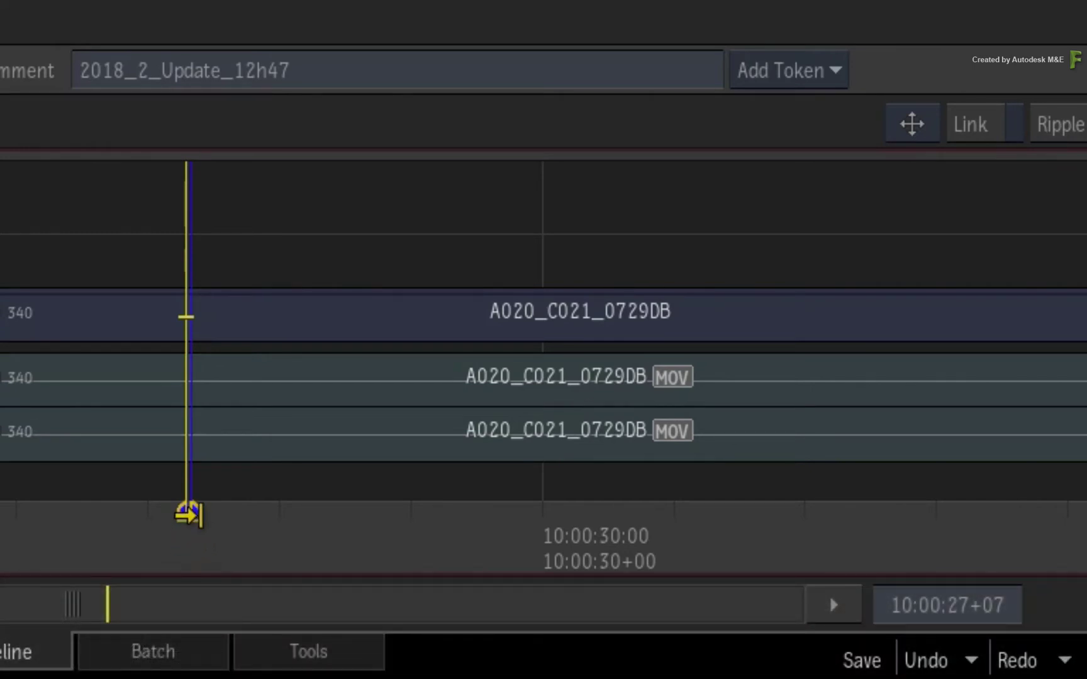
{"action": "mouse_move", "coordinate": [190, 515]}
{"action": "left_mouse_down"}
{"action": "mouse_move", "coordinate": [417, 497]}
{"action": "mouse_move", "coordinate": [769, 407]}
{"action": "mouse_move", "coordinate": [641, 458]}
{"action": "mouse_move", "coordinate": [876, 433]}
{"action": "left_mouse_up"}
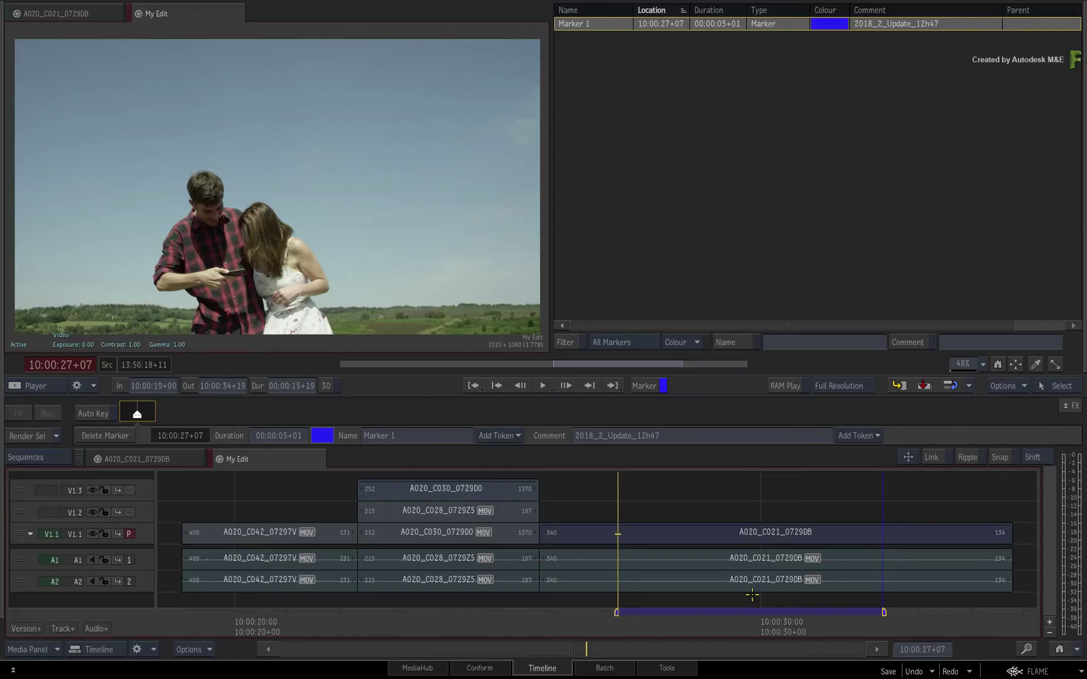
Step: Change Marker 1's colour to red in the Colour Picker
{"action": "left_click", "coordinate": [326, 436]}
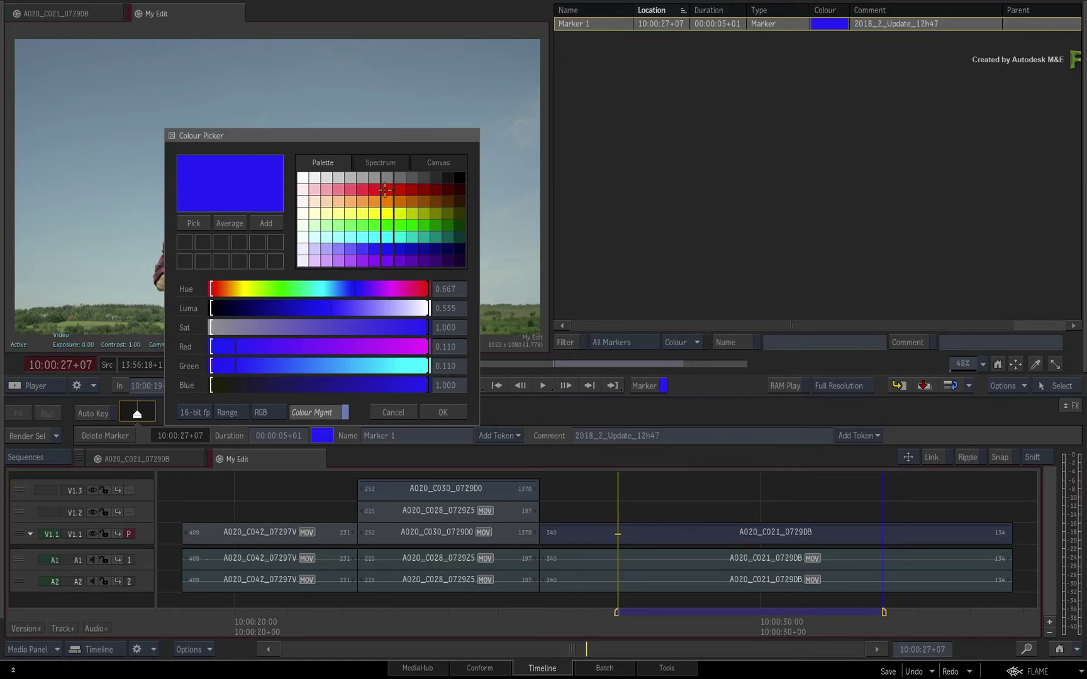
{"action": "left_click", "coordinate": [384, 190]}
{"action": "left_click", "coordinate": [445, 410]}
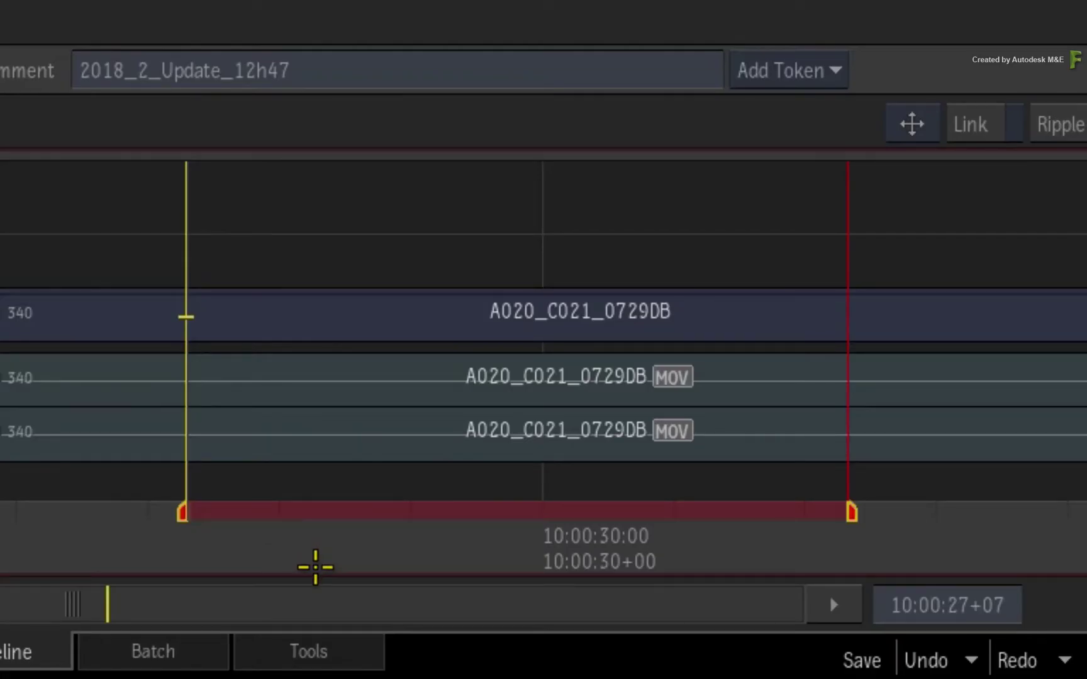
Step: Deselect the marker and scrub the playhead to review the red range
{"action": "left_click", "coordinate": [316, 565]}
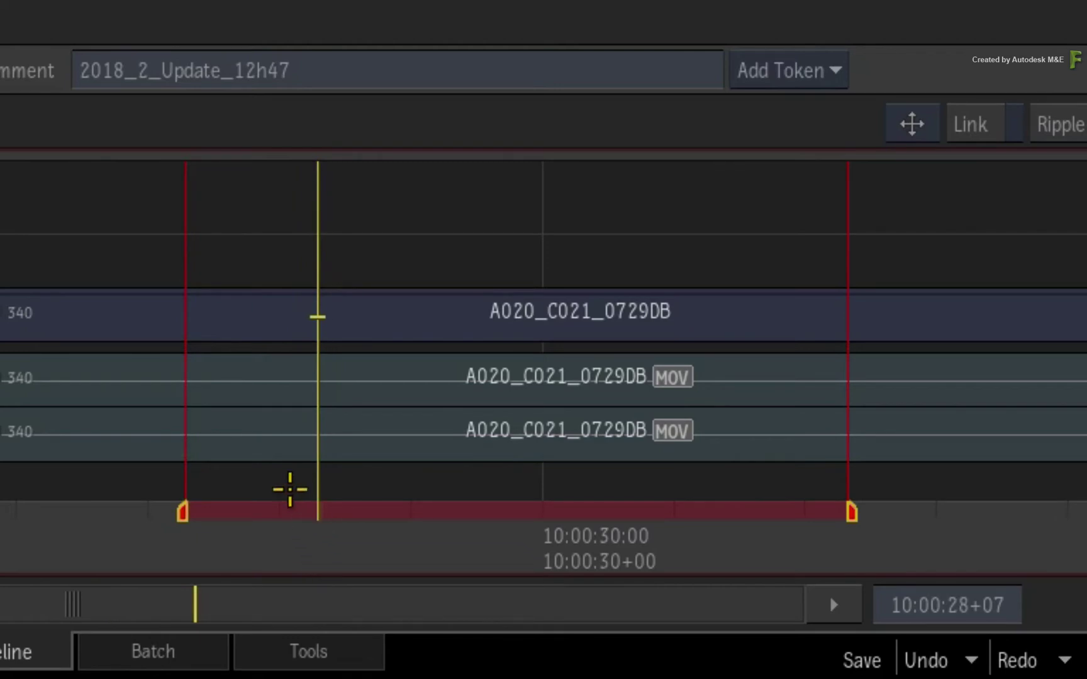
{"action": "left_click", "coordinate": [284, 488]}
{"action": "mouse_move", "coordinate": [317, 563]}
{"action": "left_mouse_down"}
{"action": "mouse_move", "coordinate": [283, 551]}
{"action": "mouse_move", "coordinate": [574, 506]}
{"action": "mouse_move", "coordinate": [587, 475]}
{"action": "mouse_move", "coordinate": [407, 502]}
{"action": "mouse_move", "coordinate": [681, 432]}
{"action": "mouse_move", "coordinate": [394, 496]}
{"action": "mouse_move", "coordinate": [487, 454]}
{"action": "mouse_move", "coordinate": [837, 366]}
{"action": "mouse_move", "coordinate": [424, 460]}
{"action": "mouse_move", "coordinate": [218, 485]}
{"action": "mouse_move", "coordinate": [512, 432]}
{"action": "mouse_move", "coordinate": [553, 486]}
{"action": "mouse_move", "coordinate": [549, 547]}
{"action": "mouse_move", "coordinate": [637, 547]}
{"action": "mouse_move", "coordinate": [164, 554]}
{"action": "mouse_move", "coordinate": [3, 589]}
{"action": "left_mouse_up"}
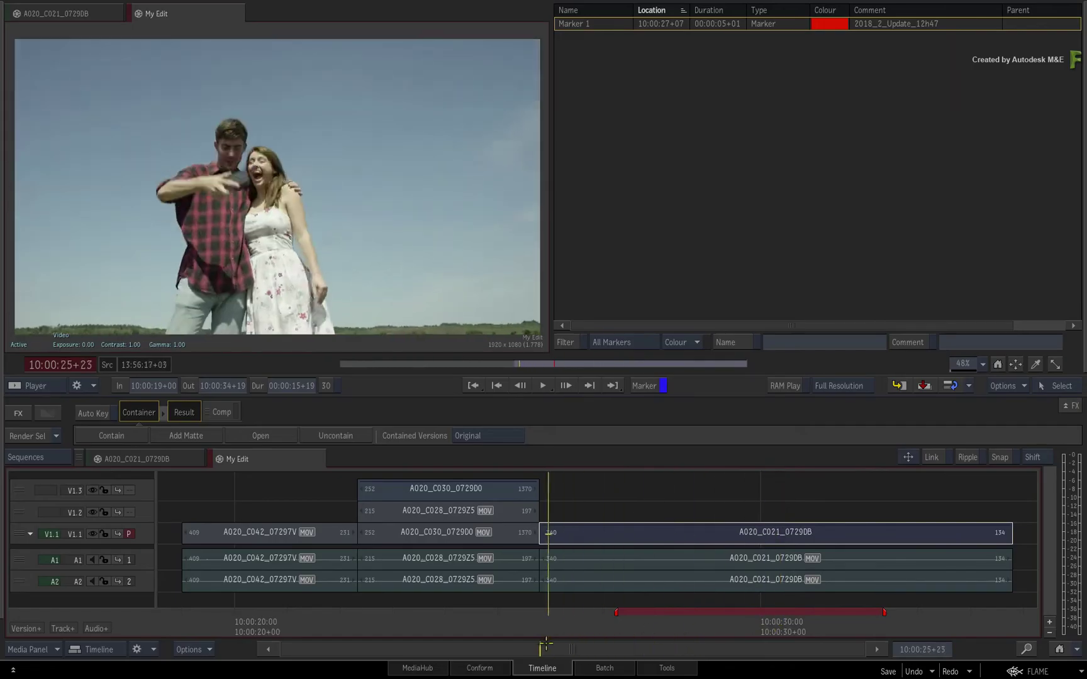
Step: Select the top A020_C030_0729D0 clip, add segment marker Marker 2 with Shift+I, and enable its handles
{"action": "left_click_drag", "start_coordinate": [545, 643], "coordinate": [506, 641]}
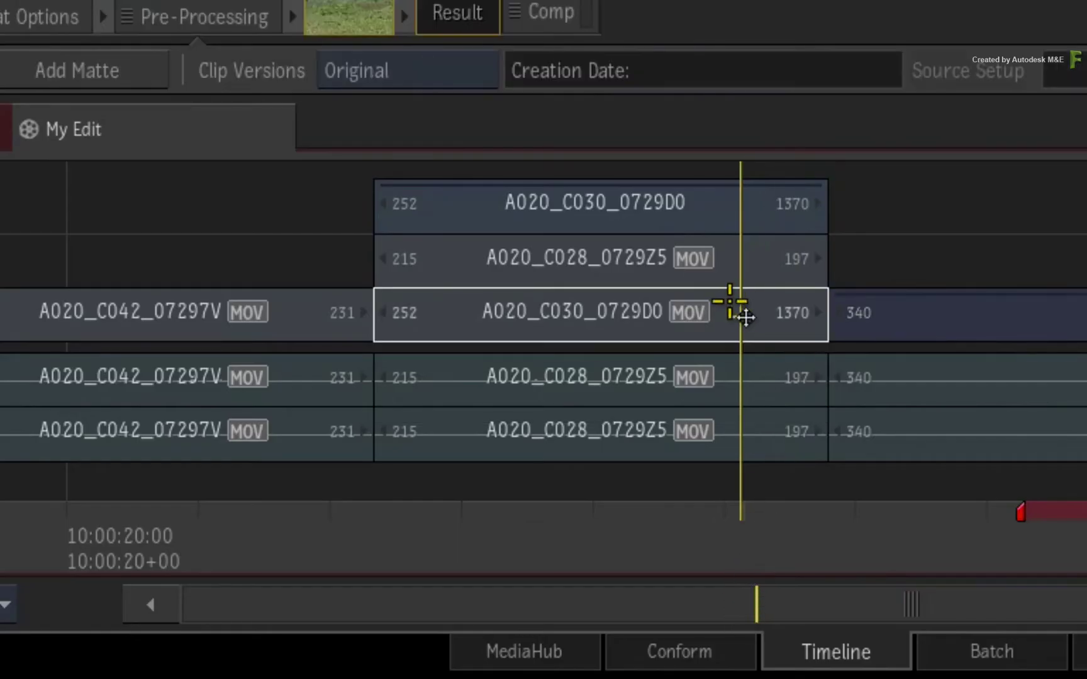
{"action": "left_click", "coordinate": [746, 226]}
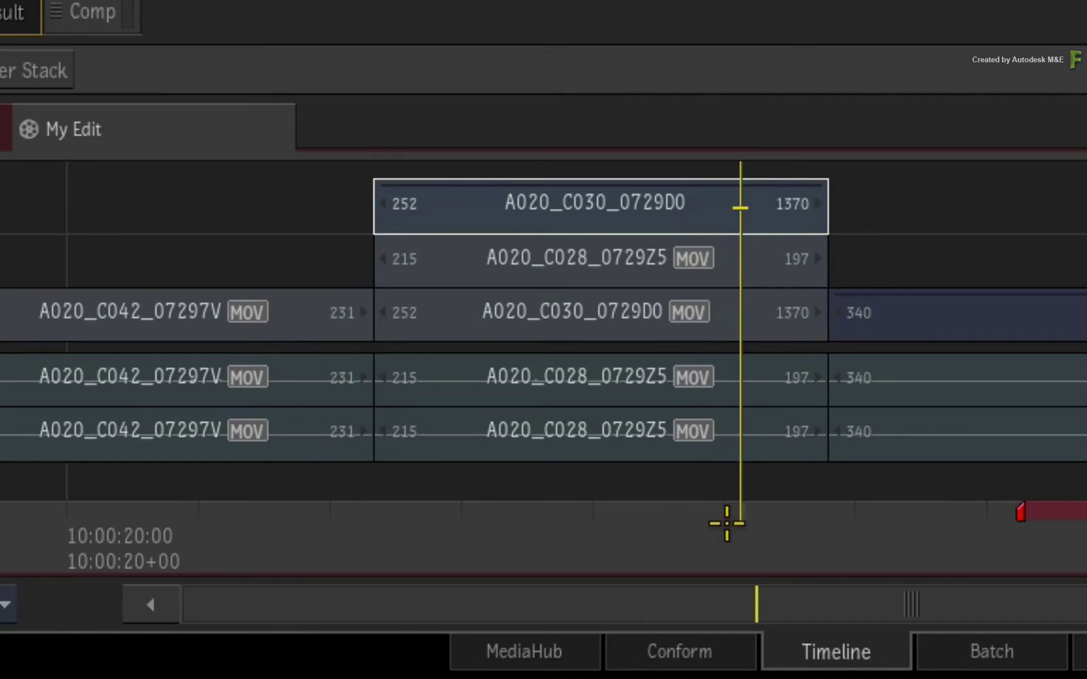
{"action": "left_click_drag", "start_coordinate": [729, 519], "coordinate": [438, 477]}
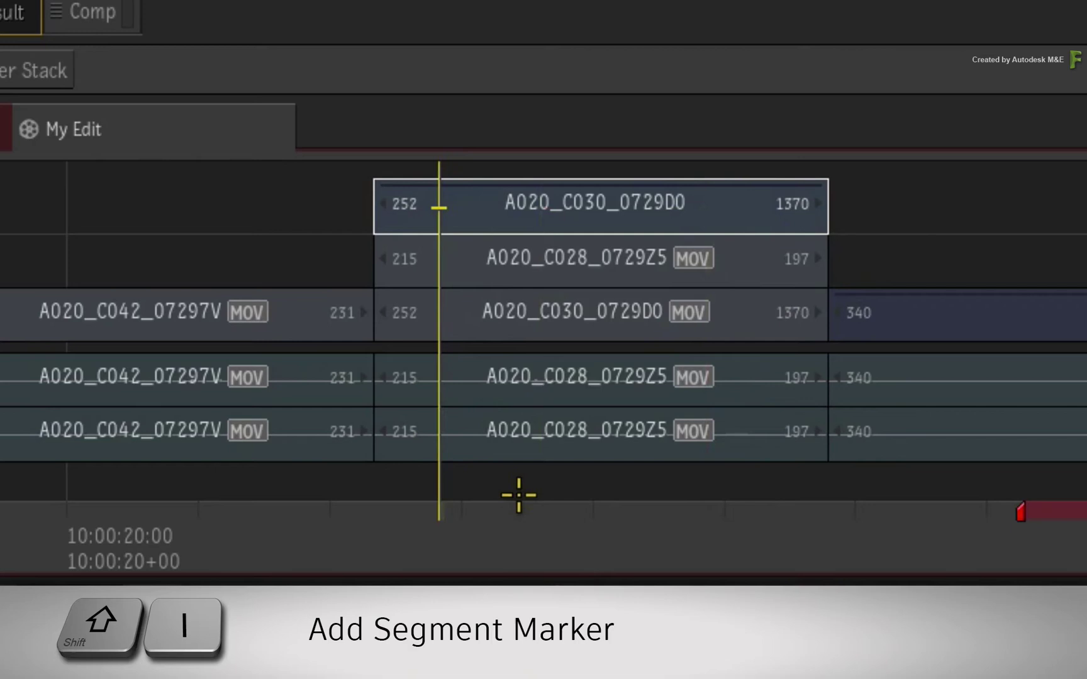
{"action": "key", "text": "shift+i"}
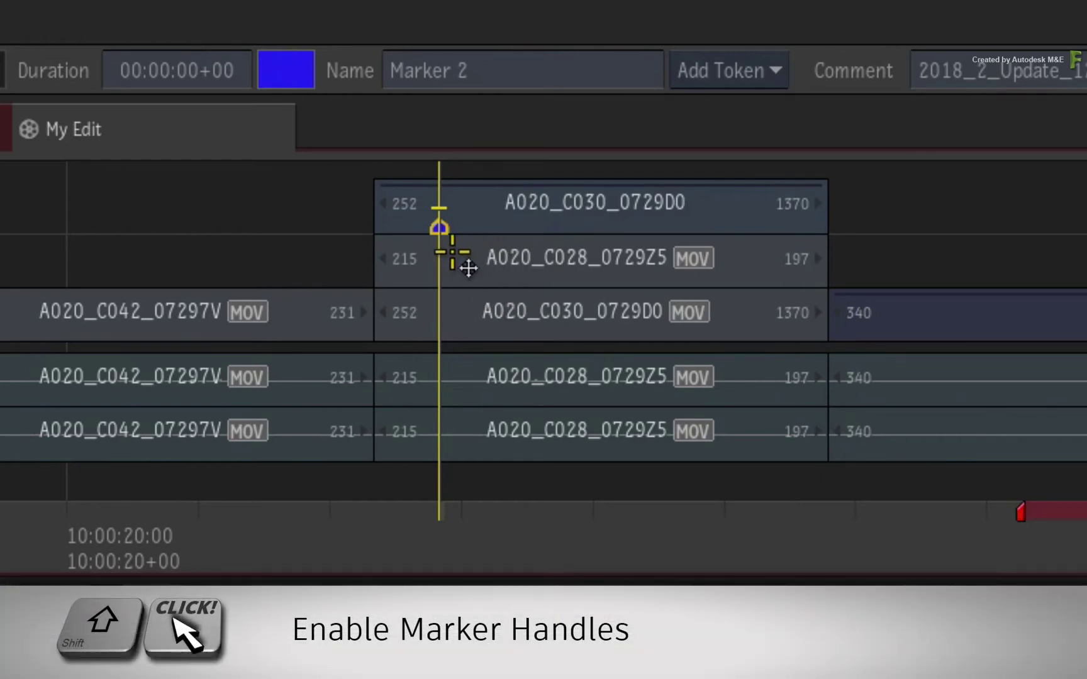
{"action": "left_click_drag", "start_coordinate": [455, 245], "coordinate": [468, 286]}
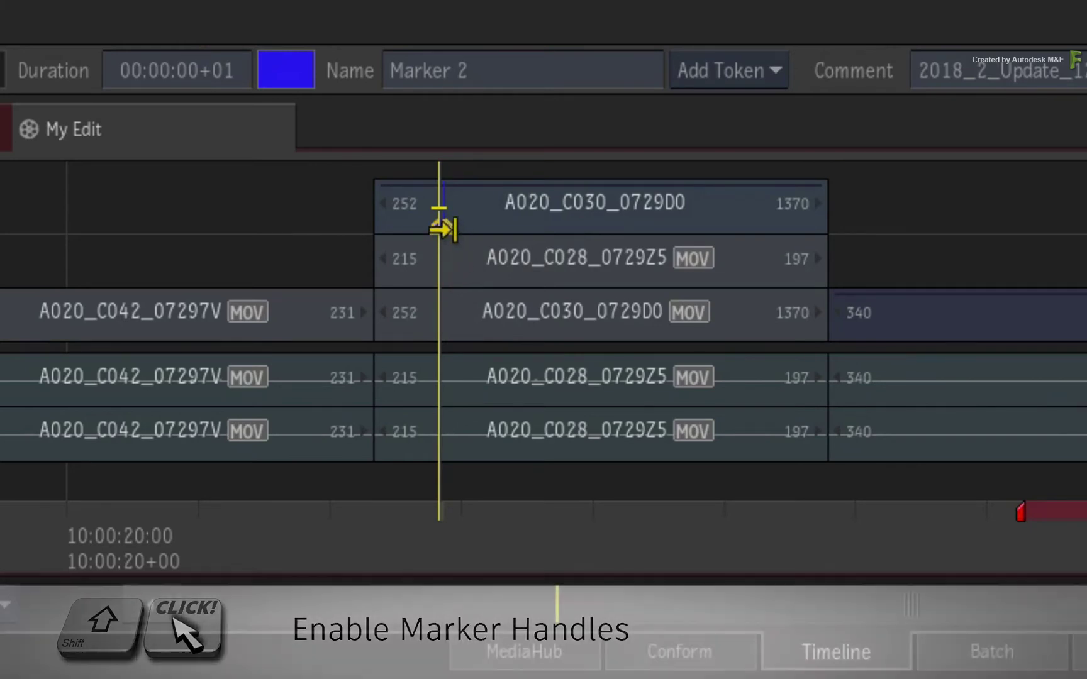
Step: Expand Marker 2 to the whole segment, then trim its duration to 00:00:01+06
{"action": "mouse_move", "coordinate": [444, 226]}
{"action": "left_mouse_down"}
{"action": "mouse_move", "coordinate": [692, 212]}
{"action": "mouse_move", "coordinate": [635, 214]}
{"action": "mouse_move", "coordinate": [691, 200]}
{"action": "mouse_move", "coordinate": [789, 207]}
{"action": "mouse_move", "coordinate": [563, 233]}
{"action": "mouse_move", "coordinate": [749, 204]}
{"action": "mouse_move", "coordinate": [724, 208]}
{"action": "left_mouse_up"}
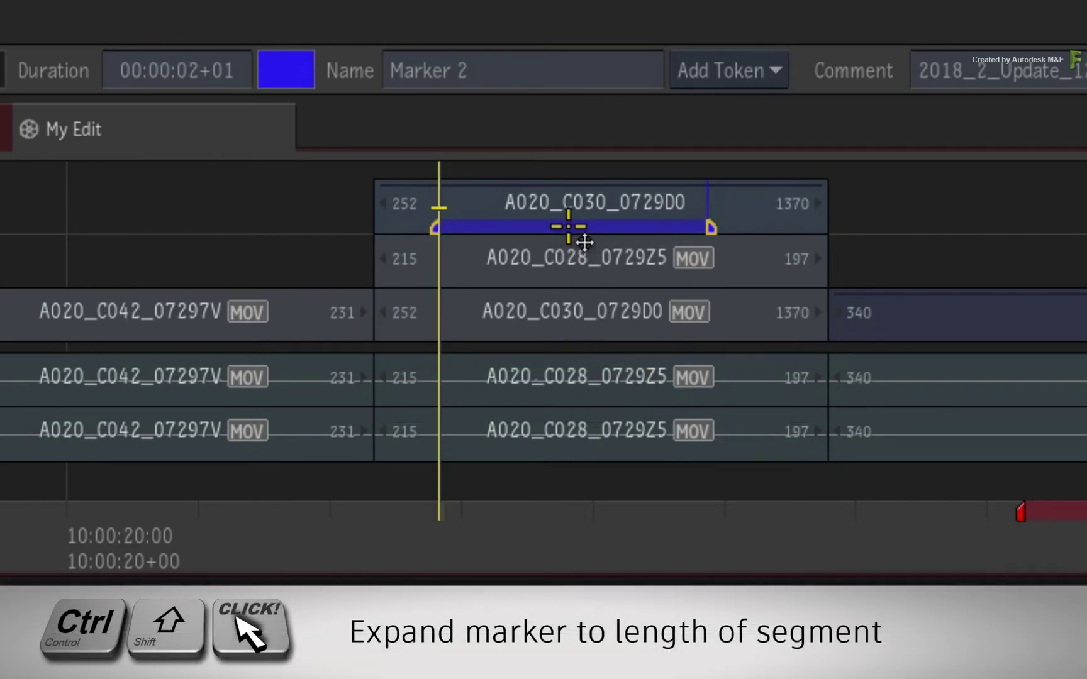
{"action": "left_click", "coordinate": [585, 242], "text": "ctrl+shift"}
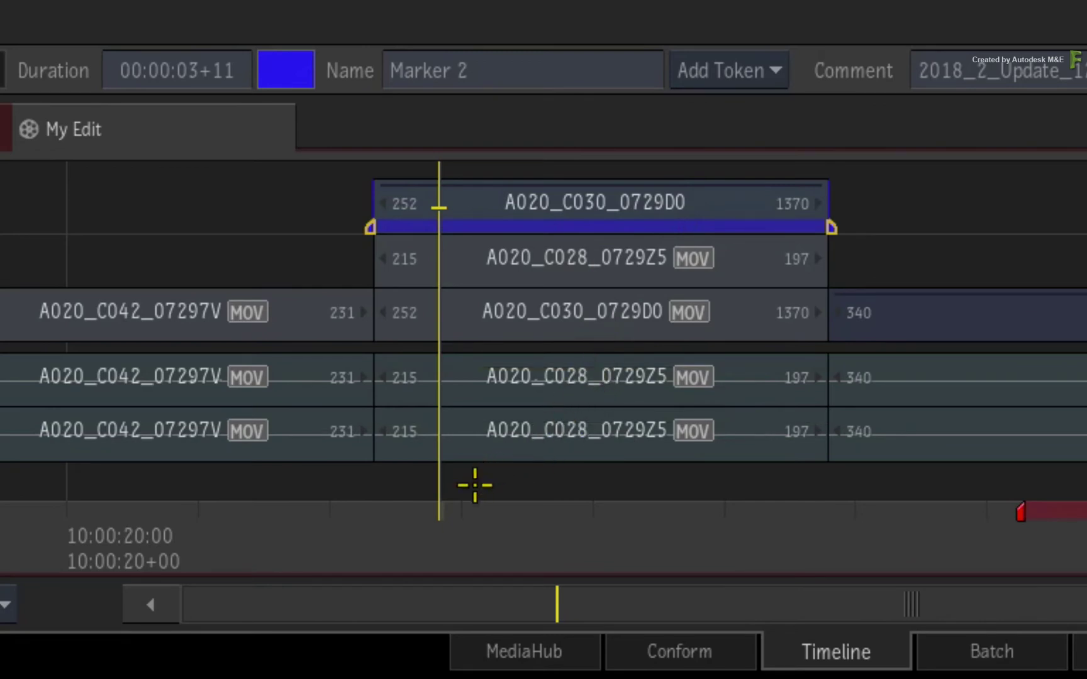
{"action": "mouse_move", "coordinate": [473, 485]}
{"action": "left_mouse_down"}
{"action": "mouse_move", "coordinate": [494, 498]}
{"action": "mouse_move", "coordinate": [650, 456]}
{"action": "mouse_move", "coordinate": [504, 448]}
{"action": "mouse_move", "coordinate": [652, 428]}
{"action": "left_mouse_up"}
{"action": "mouse_move", "coordinate": [166, 84]}
{"action": "left_mouse_down"}
{"action": "mouse_move", "coordinate": [144, 85]}
{"action": "mouse_move", "coordinate": [152, 91]}
{"action": "left_mouse_up"}
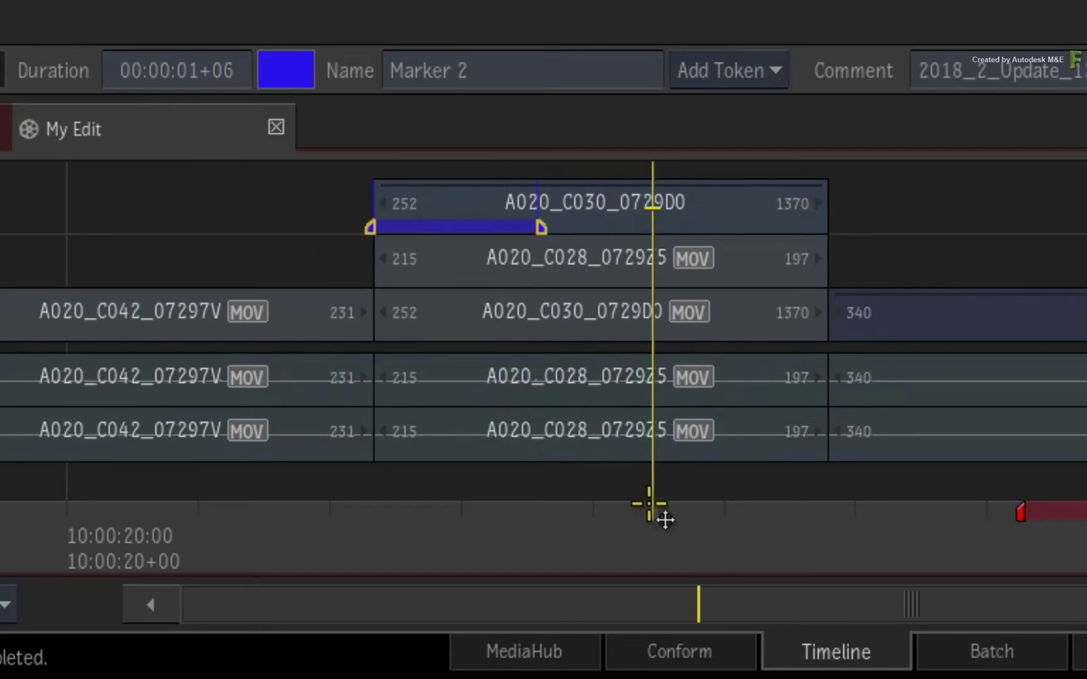
{"action": "left_click_drag", "start_coordinate": [621, 529], "coordinate": [478, 515]}
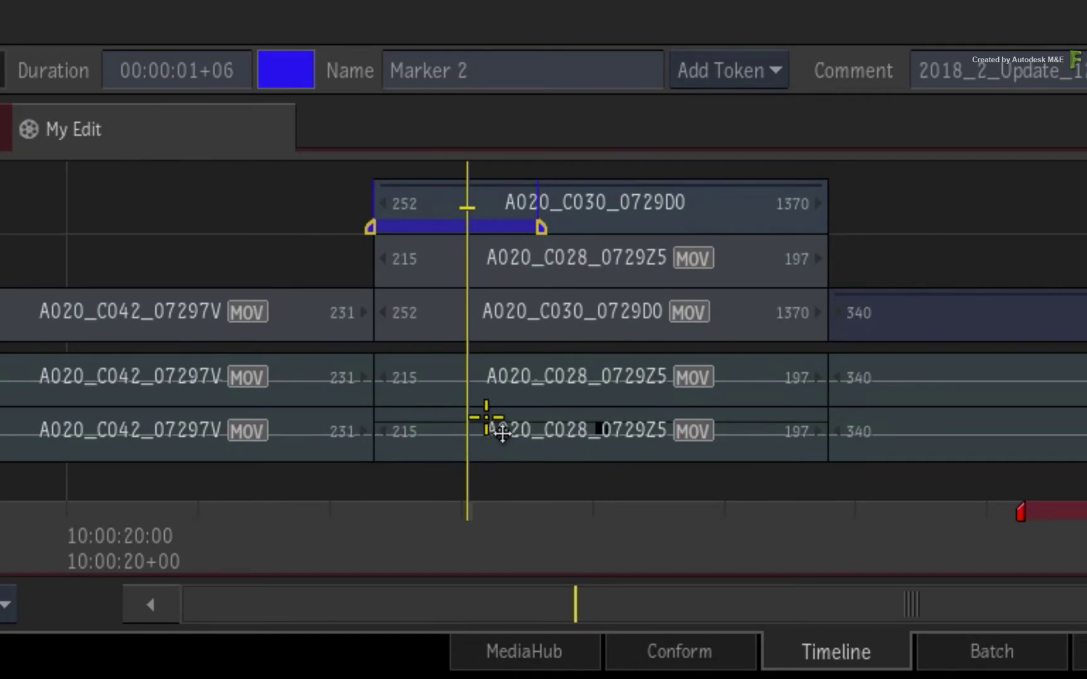
Step: Add Marker 3 at 10:00:23+02 lasting 00:00:01+23 and colour it yellow
{"action": "key", "text": "m"}
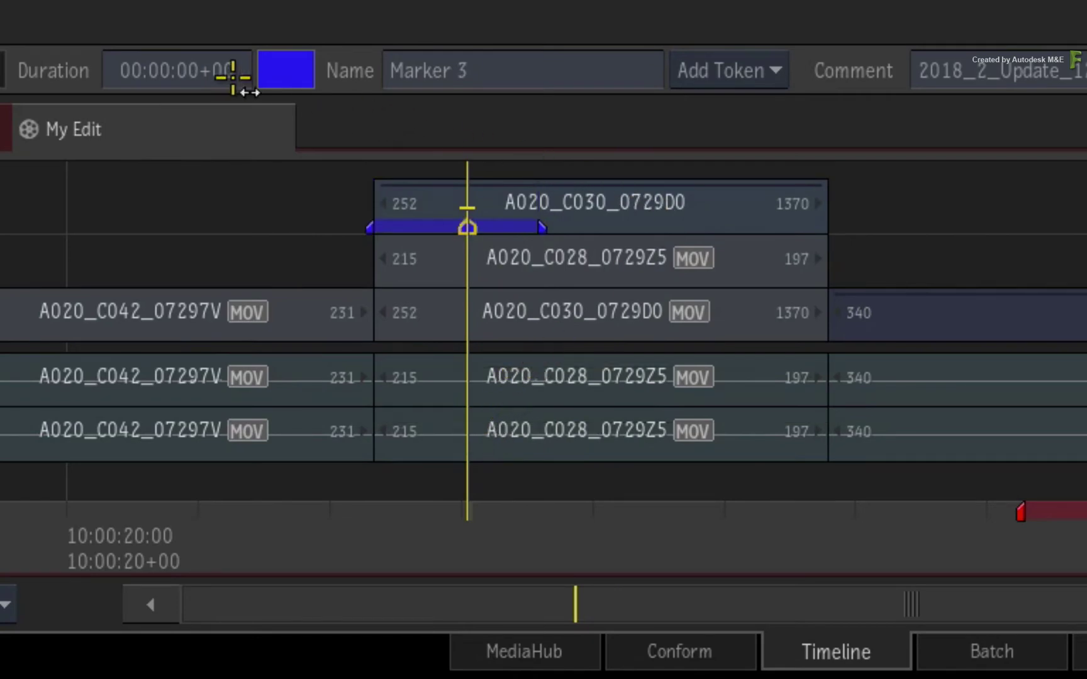
{"action": "mouse_move", "coordinate": [233, 73]}
{"action": "left_mouse_down"}
{"action": "mouse_move", "coordinate": [223, 73]}
{"action": "mouse_move", "coordinate": [274, 67]}
{"action": "left_mouse_up"}
{"action": "left_click", "coordinate": [320, 435]}
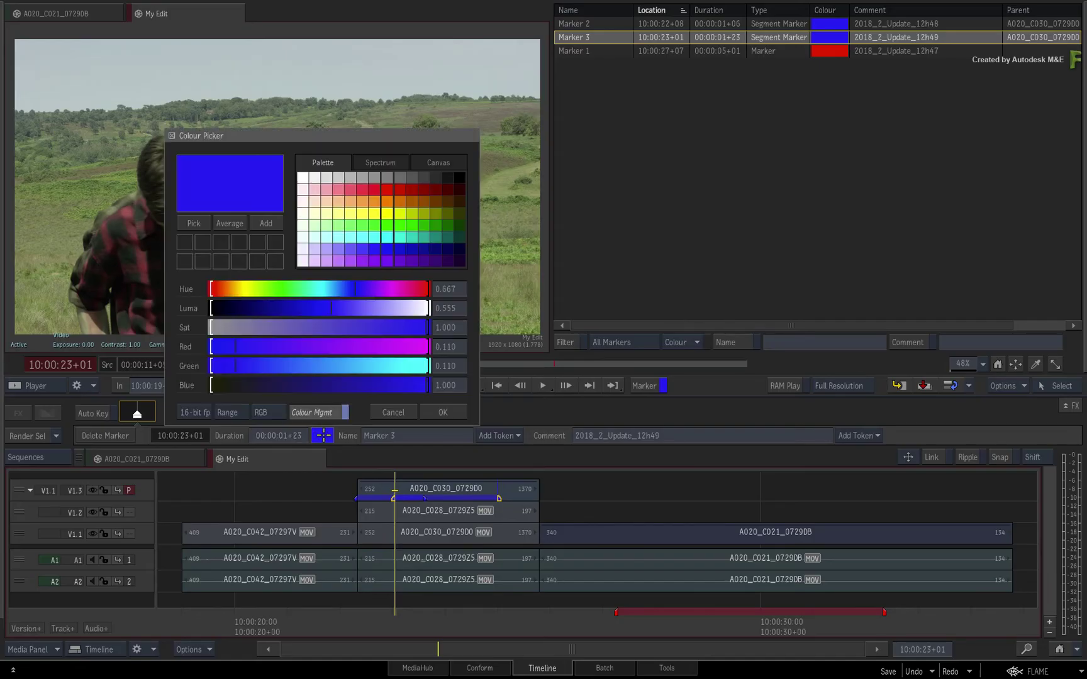
{"action": "left_click", "coordinate": [390, 216]}
{"action": "left_click", "coordinate": [454, 409]}
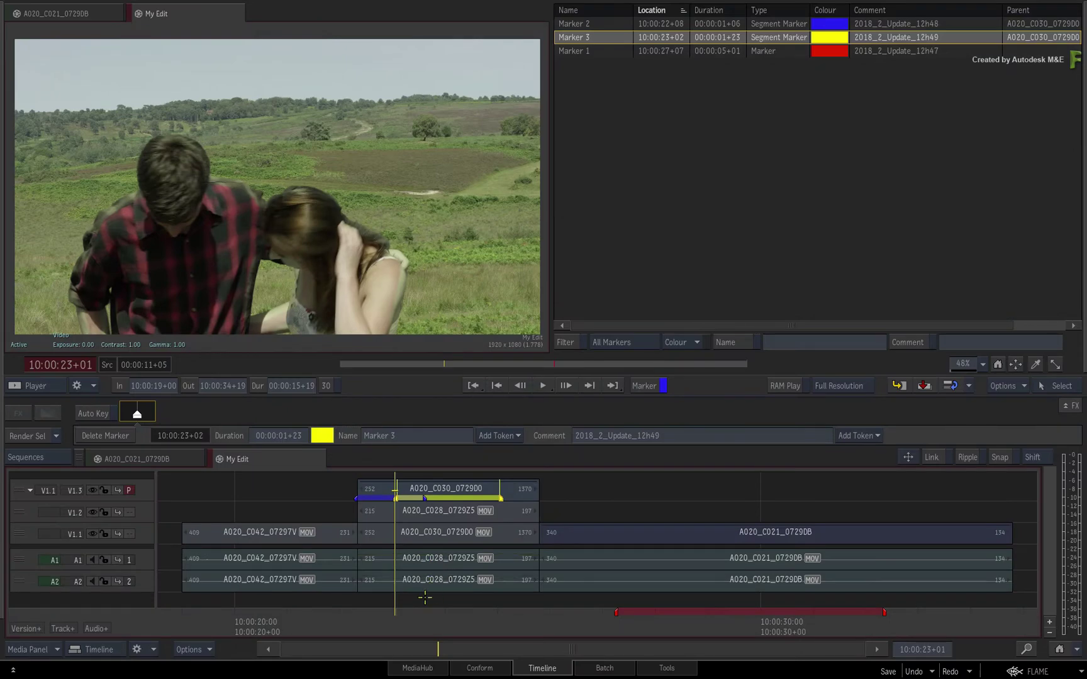
{"action": "left_click", "coordinate": [424, 598]}
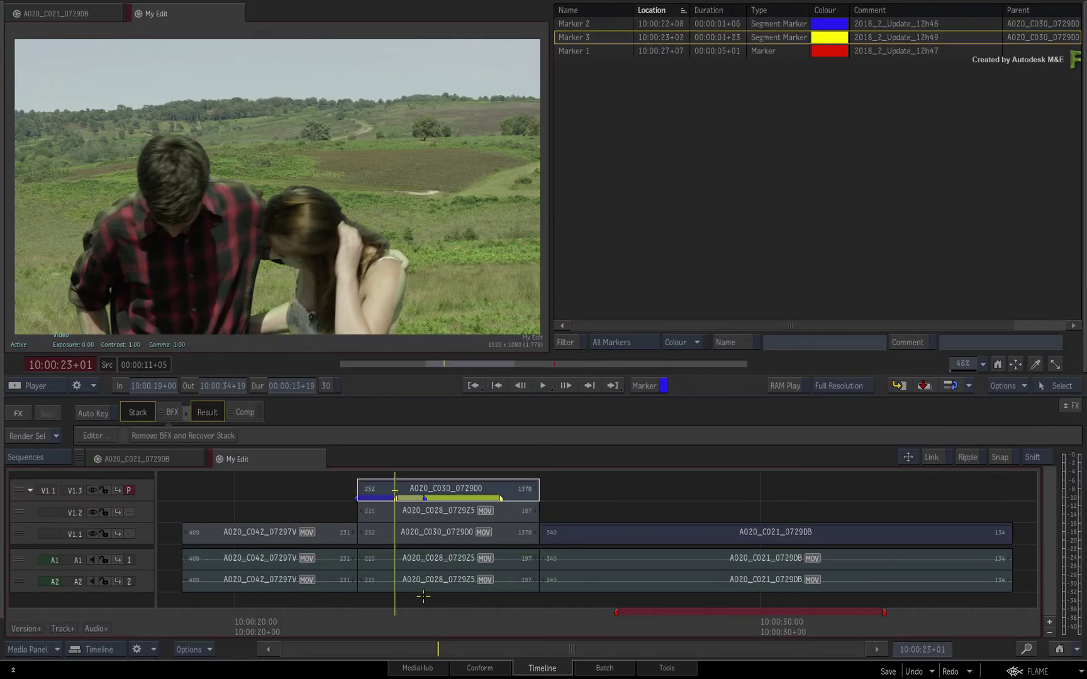
{"action": "left_click_drag", "start_coordinate": [418, 609], "coordinate": [385, 605]}
Step: Turn on timeline snapping with Alt+W and the Snap button
{"action": "key", "text": "alt+w"}
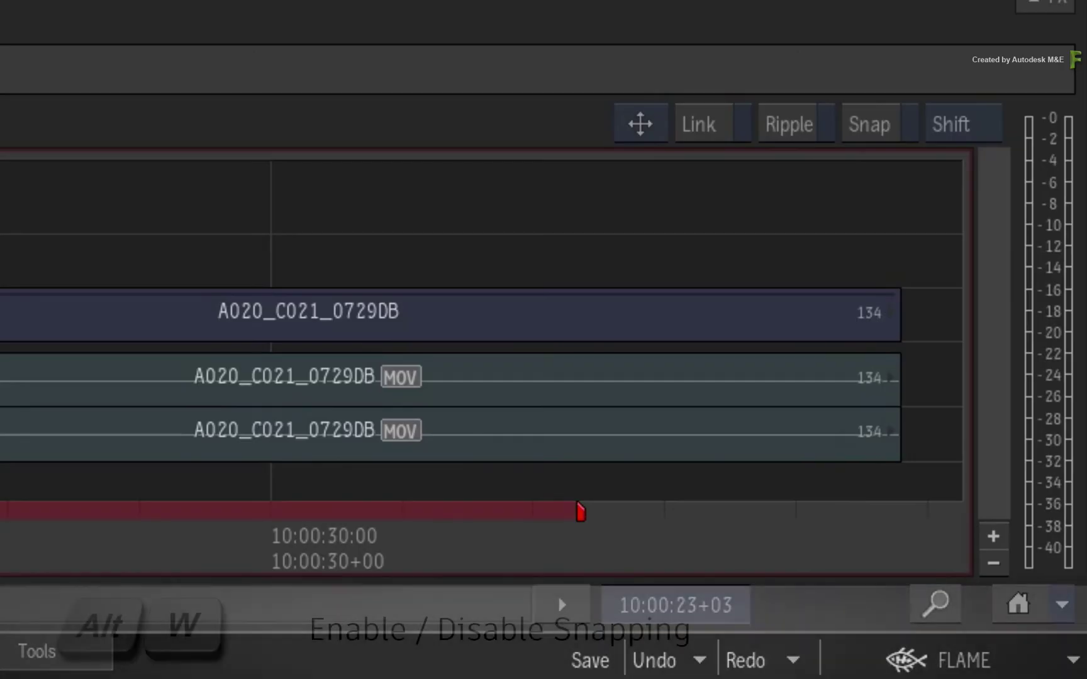
{"action": "left_click", "coordinate": [875, 135]}
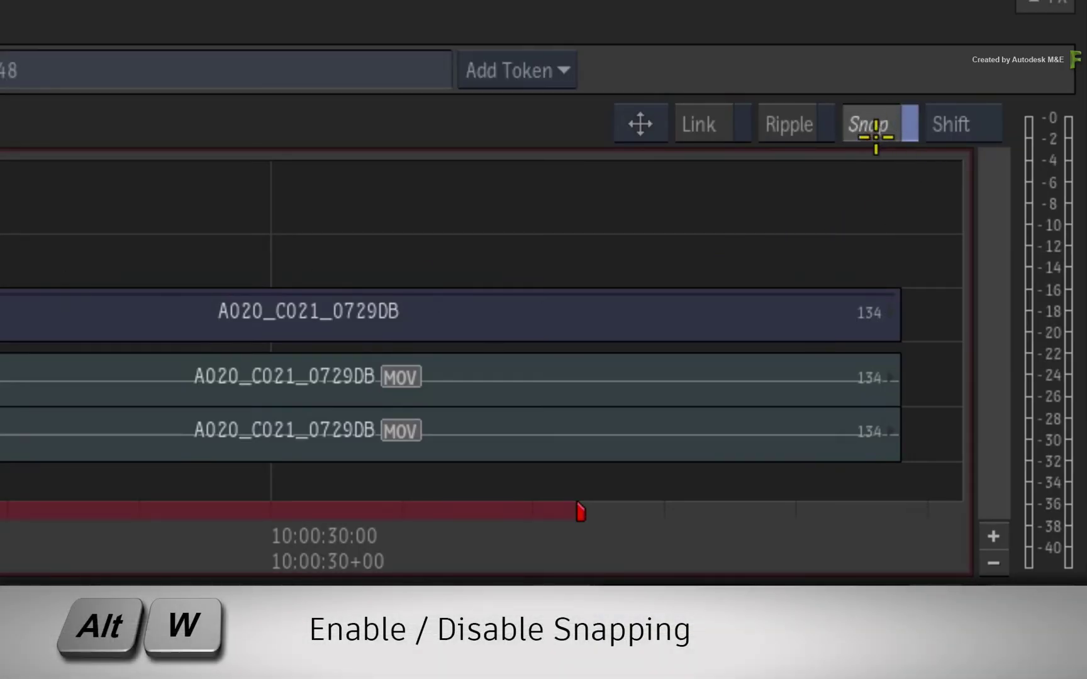
{"action": "key", "text": "alt+w"}
{"action": "key", "text": "alt+w"}
{"action": "key", "text": "alt+w"}
{"action": "key", "text": "alt+w"}
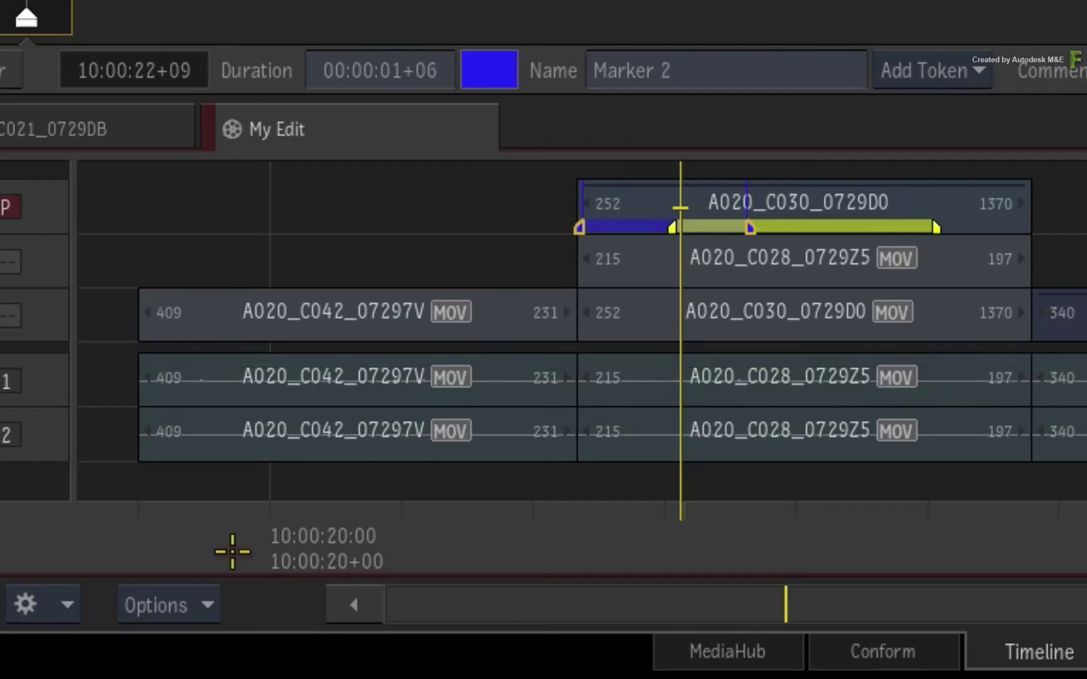
Step: Enable Options > Snap > Snap Includes Marks
{"action": "left_click", "coordinate": [206, 649]}
{"action": "mouse_move", "coordinate": [347, 478]}
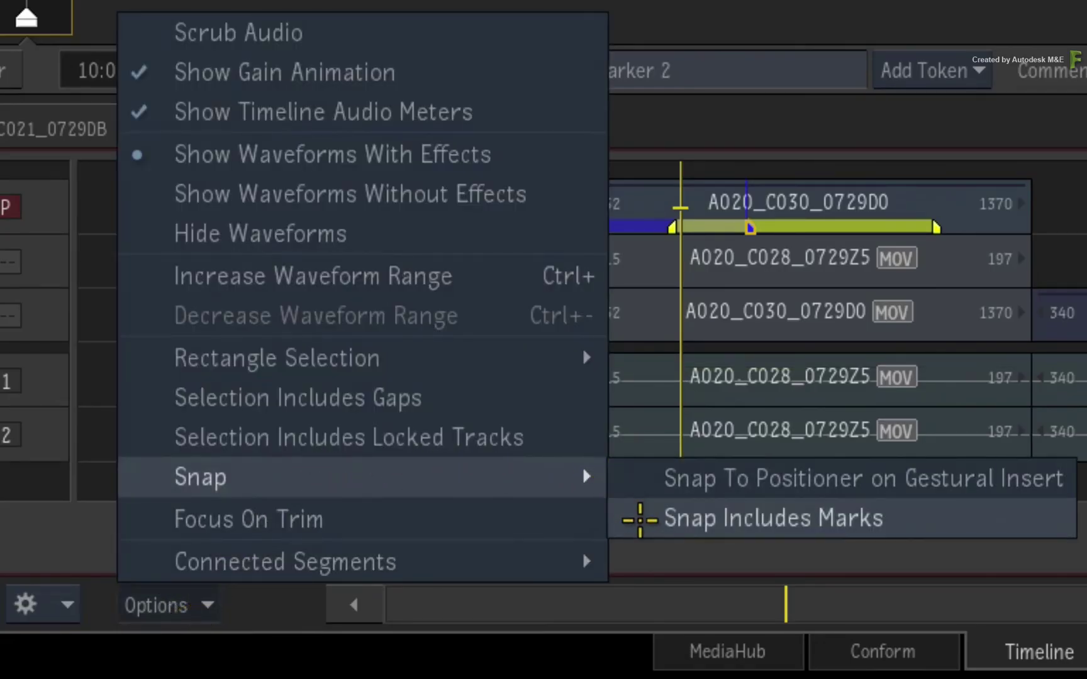
{"action": "left_click", "coordinate": [637, 519]}
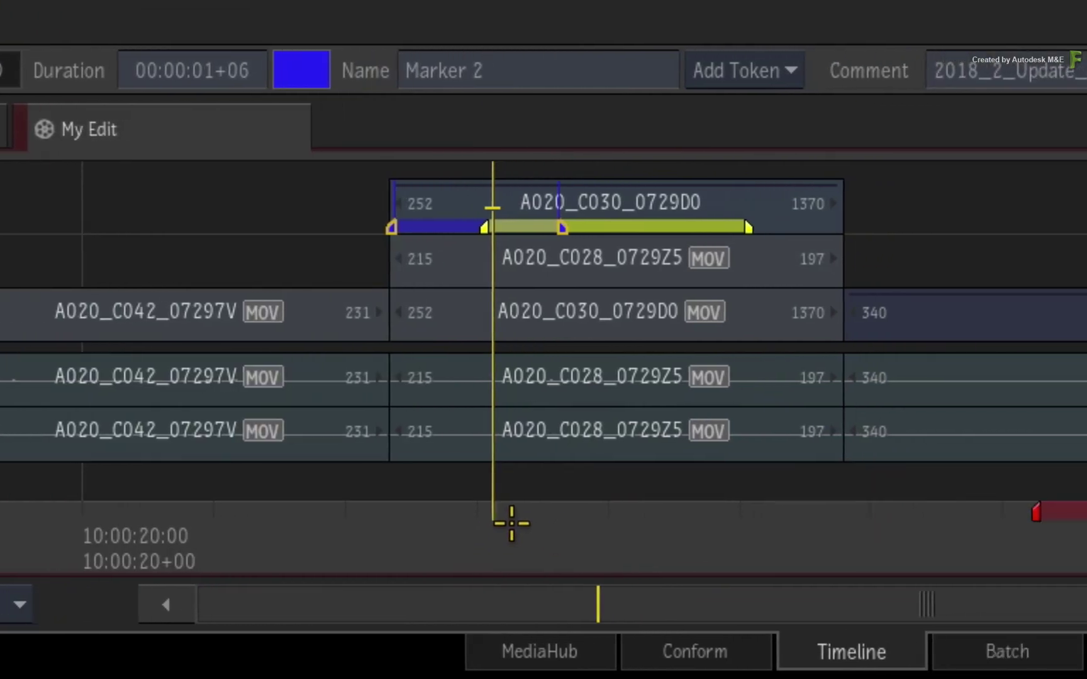
Step: Test snapping by scrubbing the playhead to the clip head and the red marker
{"action": "left_click_drag", "start_coordinate": [671, 514], "coordinate": [605, 513]}
{"action": "mouse_move", "coordinate": [416, 514]}
{"action": "left_mouse_down"}
{"action": "mouse_move", "coordinate": [572, 475]}
{"action": "mouse_move", "coordinate": [1004, 451]}
{"action": "left_mouse_up"}
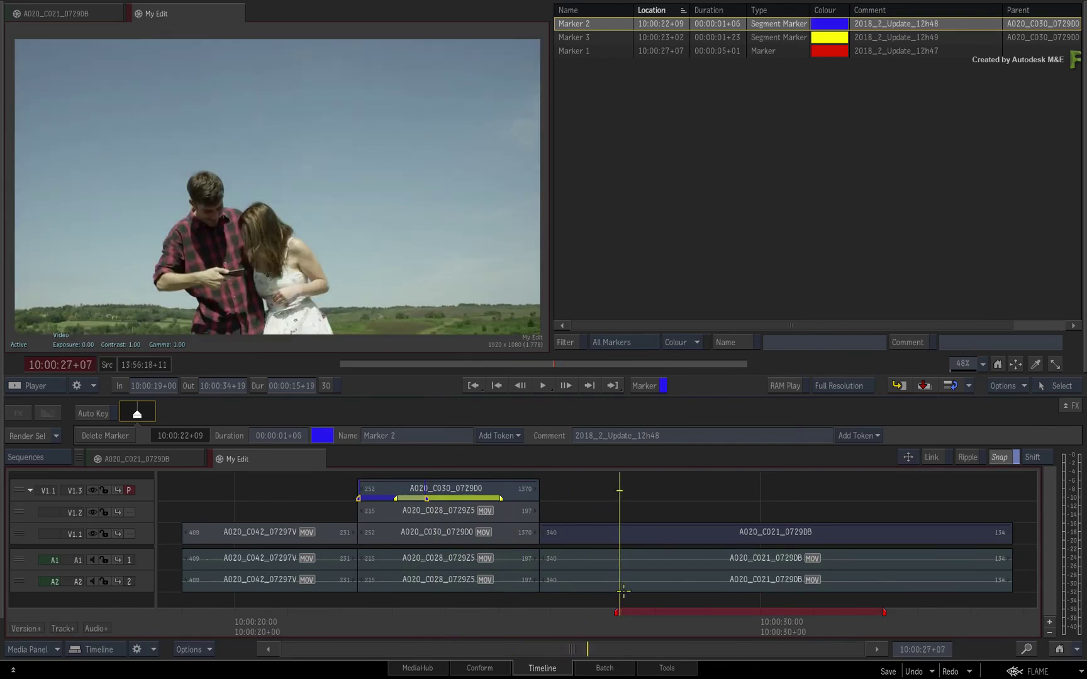
{"action": "left_click_drag", "start_coordinate": [623, 591], "coordinate": [187, 616]}
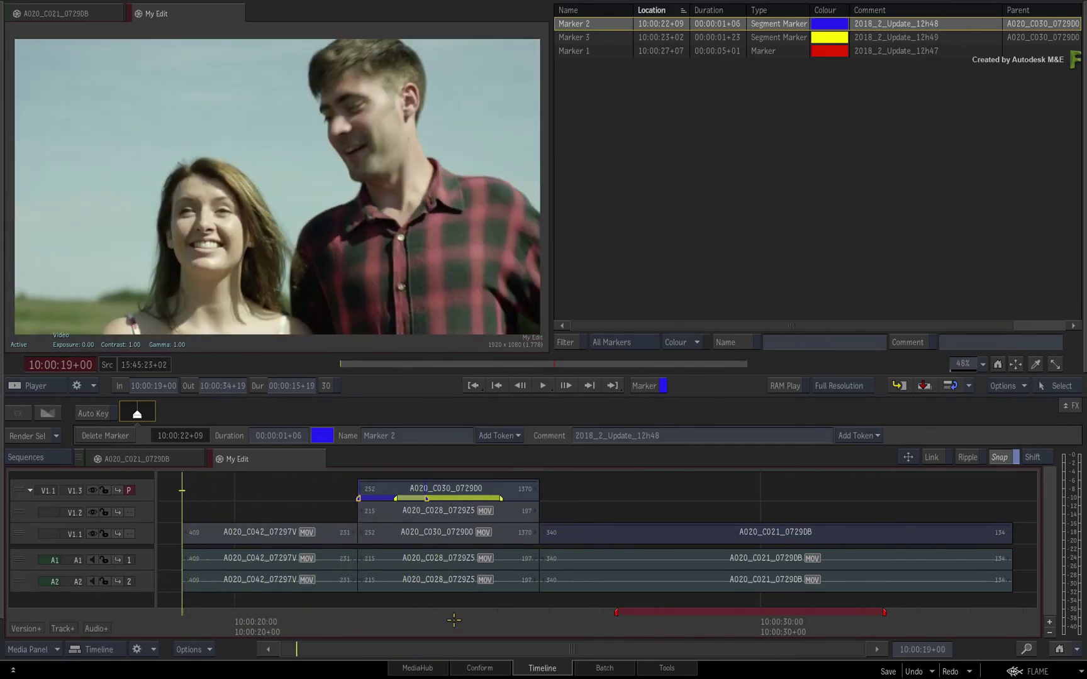
Step: Deselect Marker 2 and hide the Markers list for a single full-width My Edit player
{"action": "left_click", "coordinate": [453, 600]}
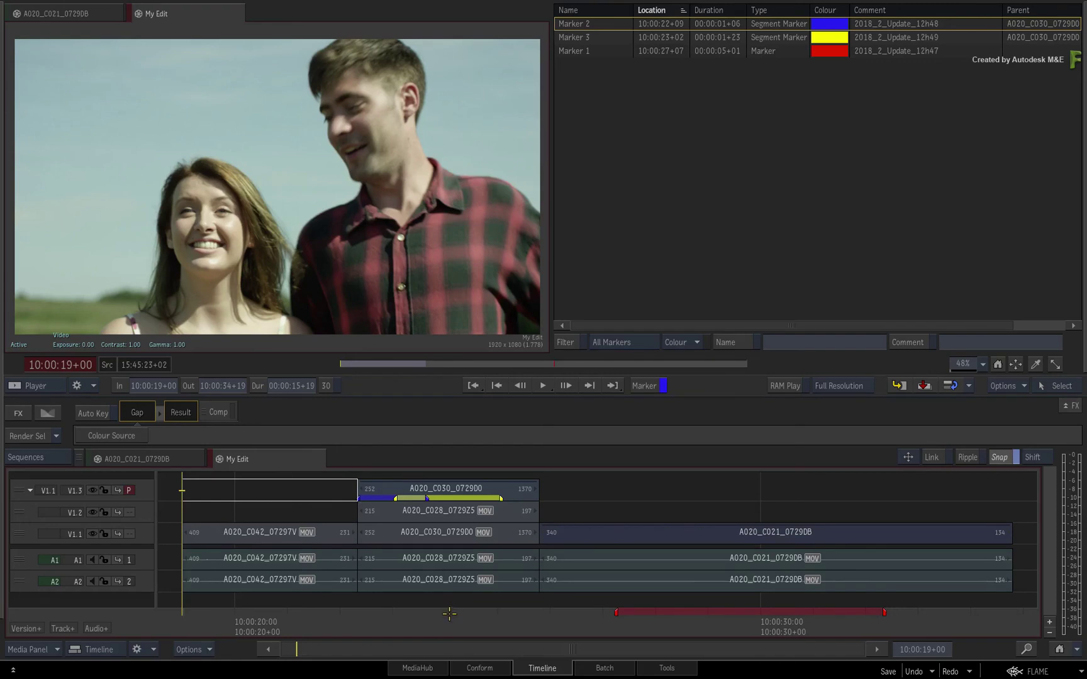
{"action": "key", "text": "alt+1"}
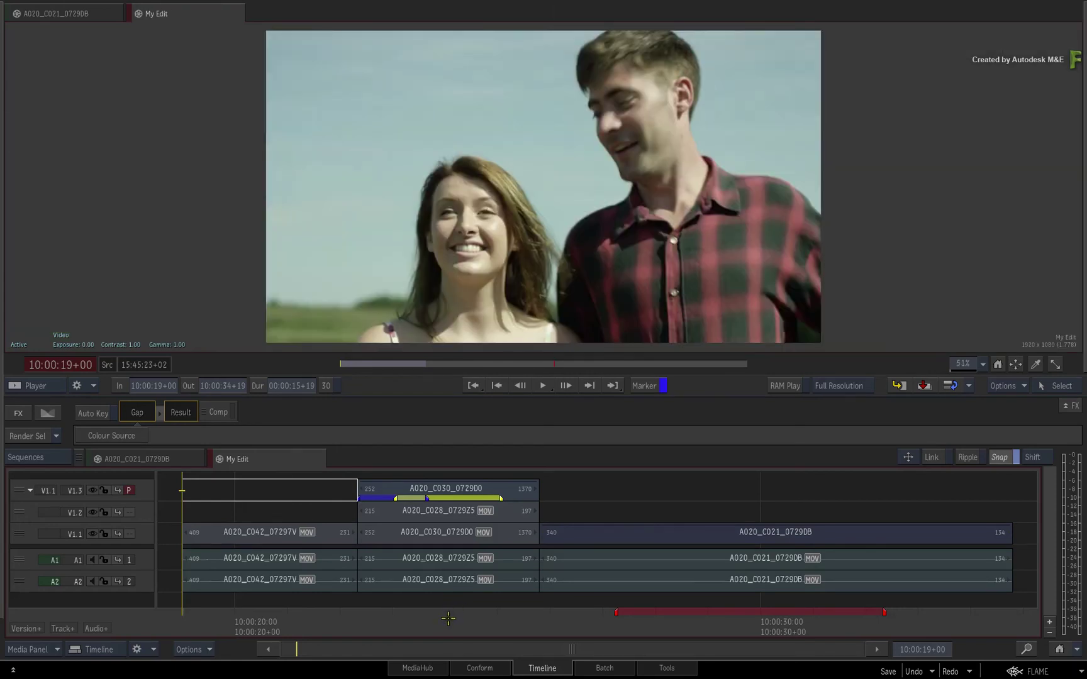